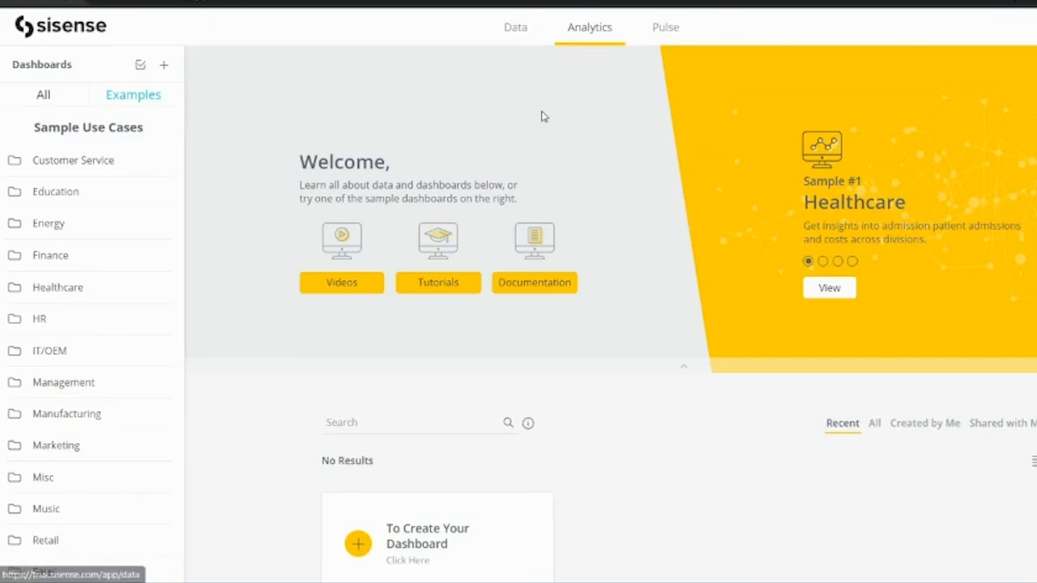
Open the Sisense Trial ElastiCube model from the Data page's model list.
{"action": "left_click", "coordinate": [516, 29]}
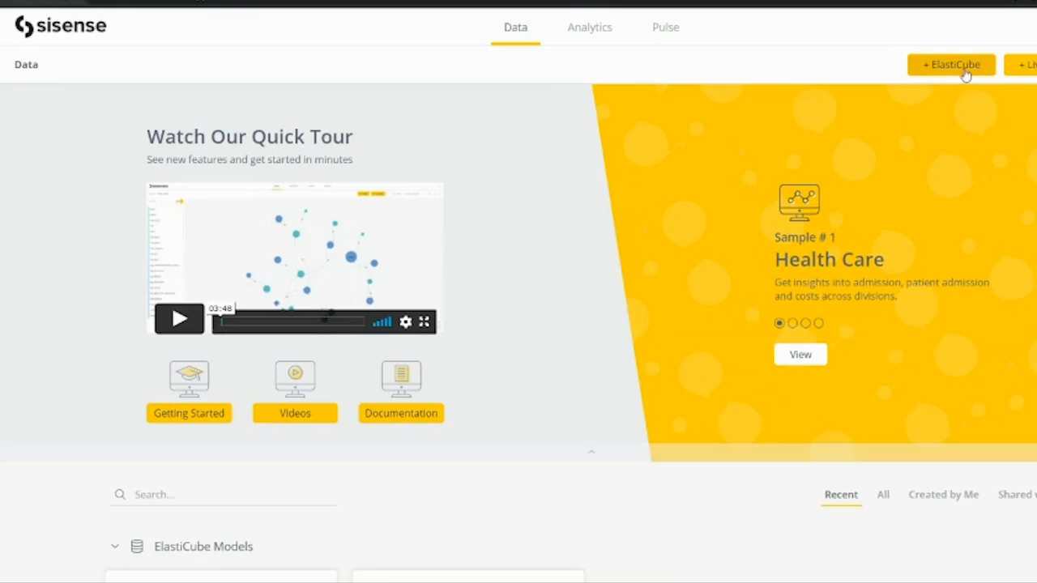
{"action": "scroll", "coordinate": [503, 394], "scroll_direction": "down", "scroll_amount": 2}
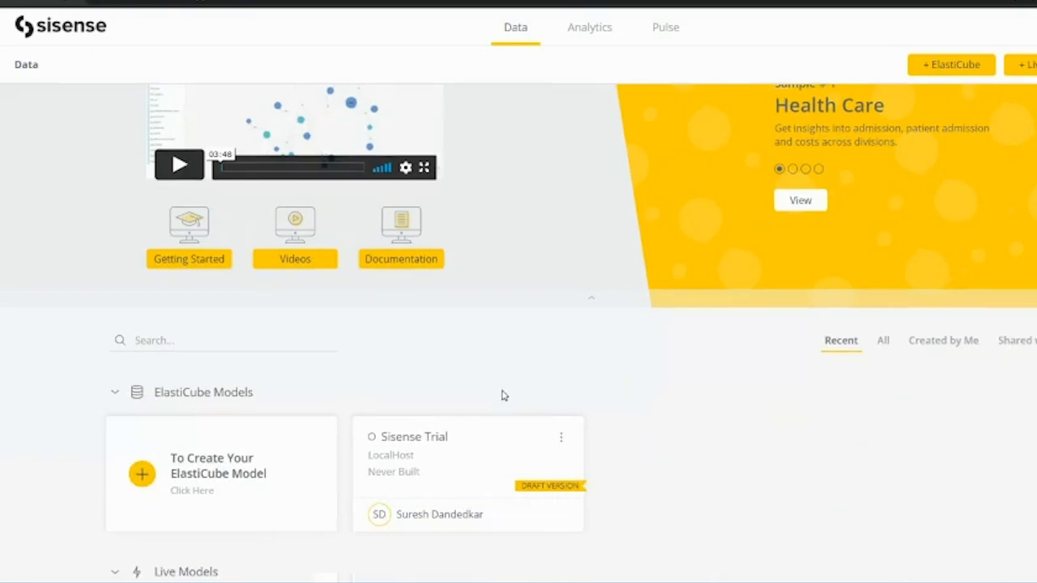
{"action": "left_click", "coordinate": [416, 468]}
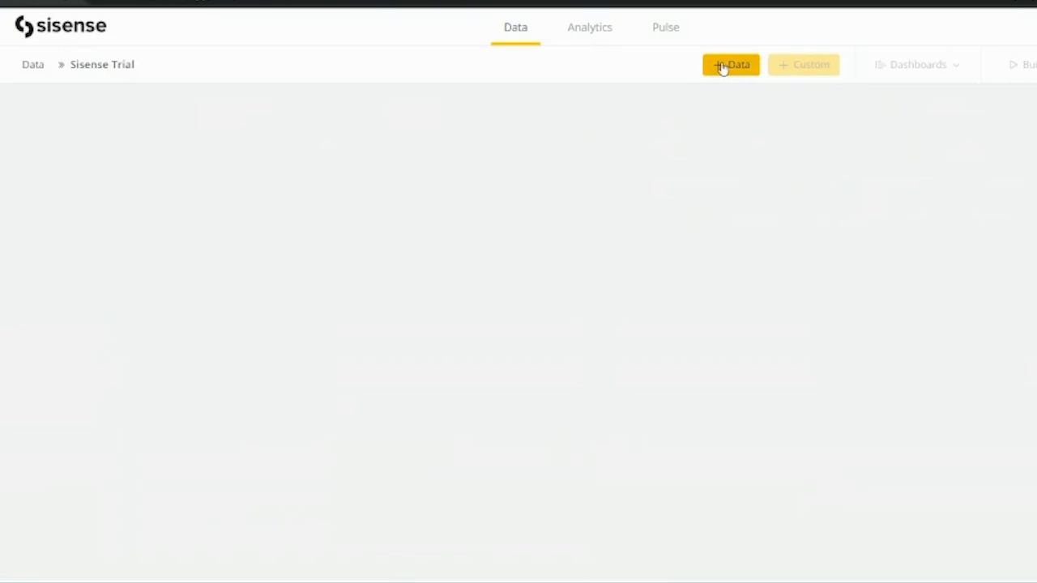
Add CSV data to Sisense Trial through File Upload, showing the eight uploaded CSV files.
{"action": "left_click", "coordinate": [724, 66]}
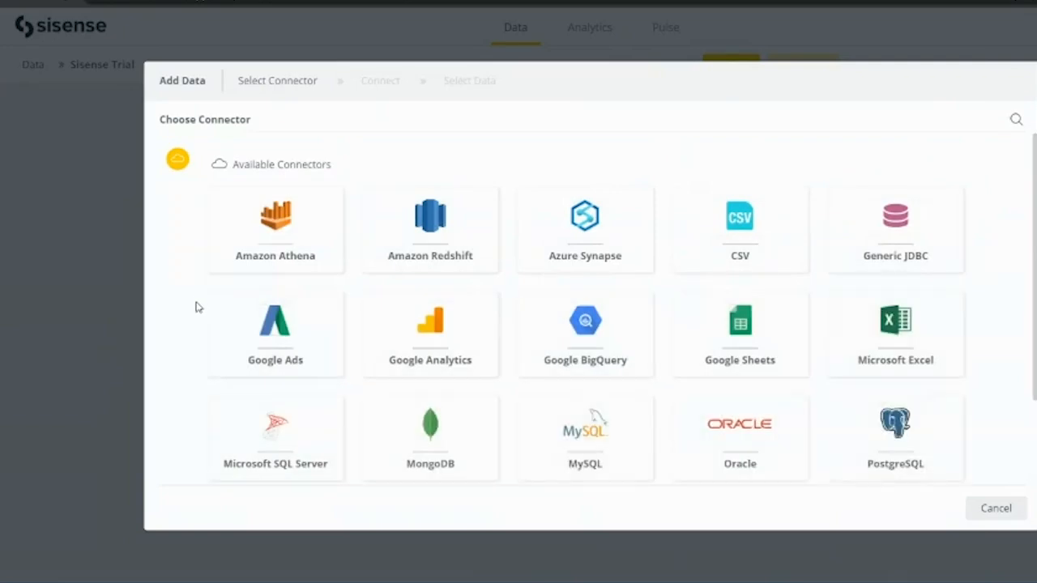
{"action": "scroll", "coordinate": [292, 389], "scroll_direction": "down", "scroll_amount": 2}
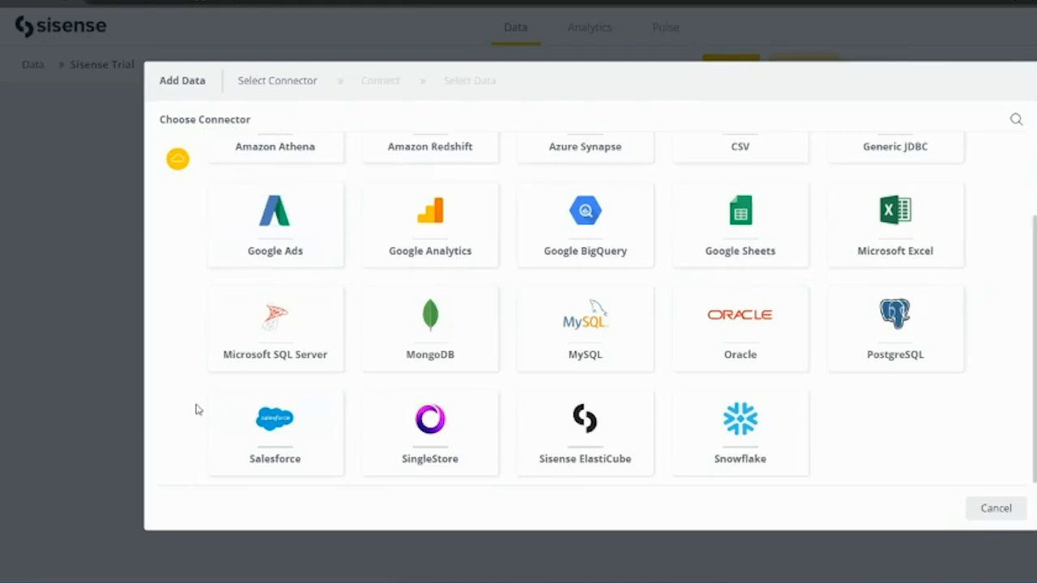
{"action": "scroll", "coordinate": [286, 382], "scroll_direction": "up", "scroll_amount": 2}
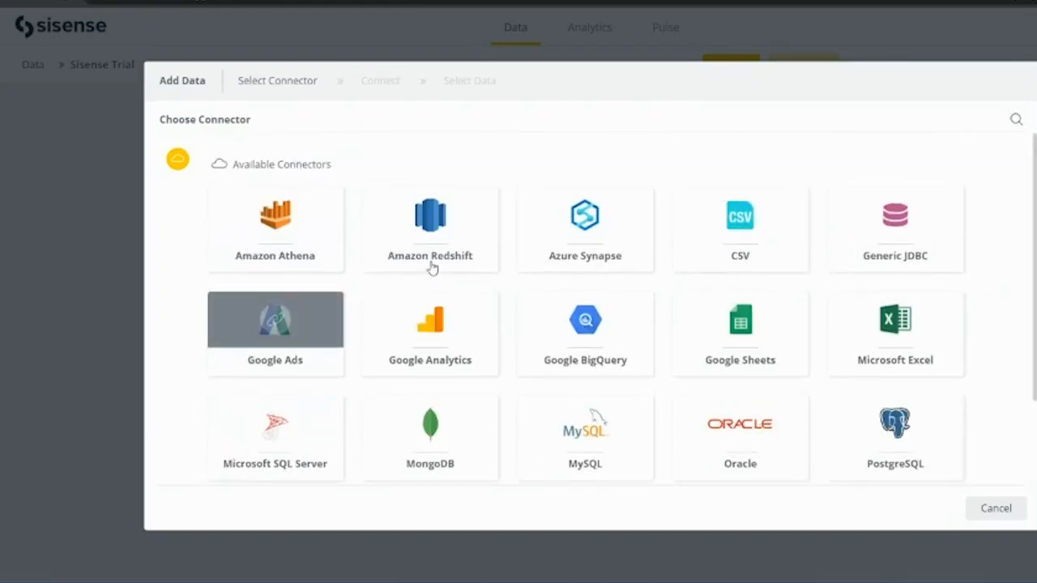
{"action": "left_click", "coordinate": [748, 219]}
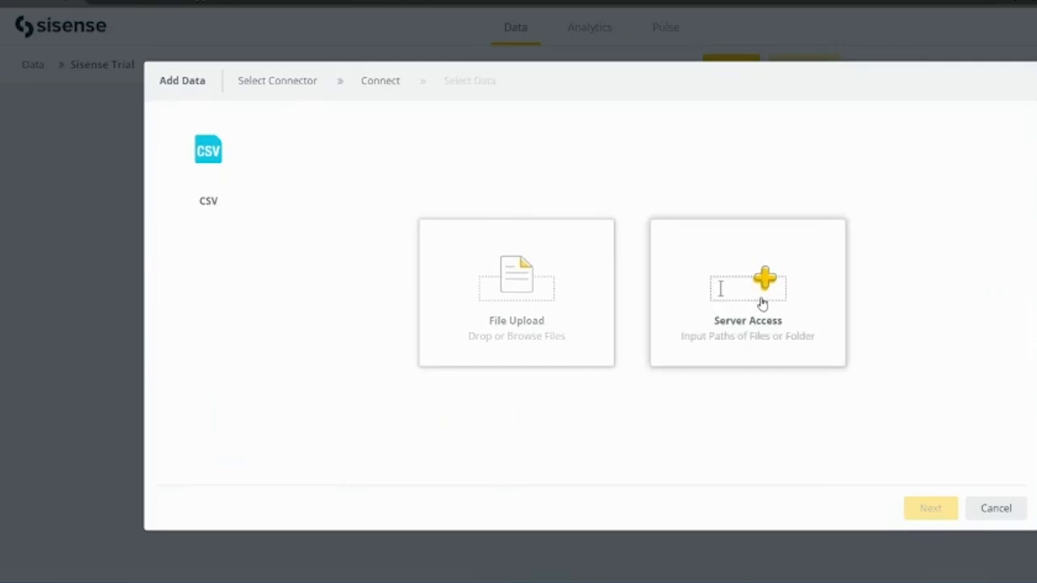
{"action": "left_click", "coordinate": [527, 289]}
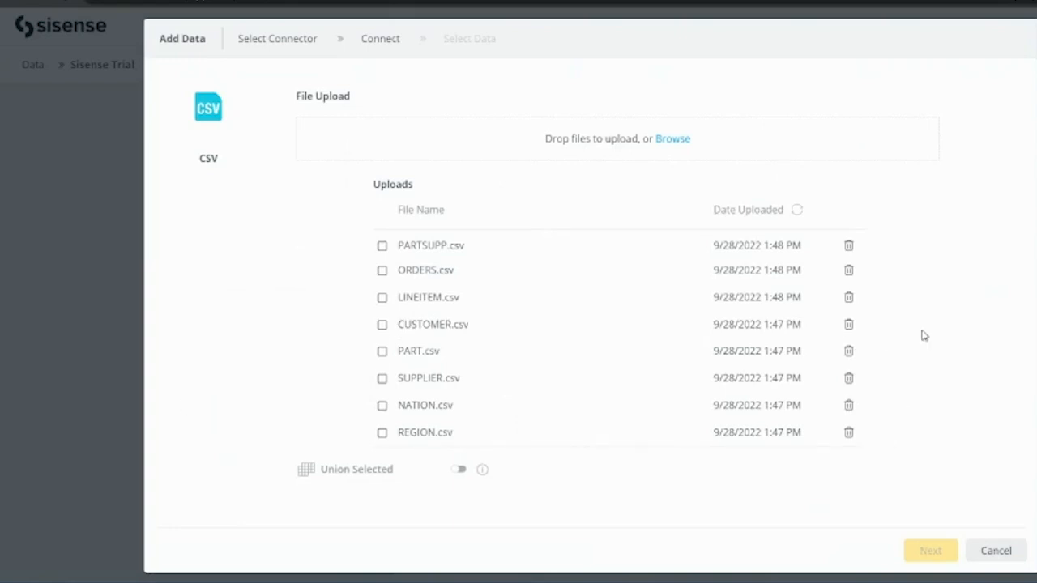
Tick all eight uploaded CSV files, PARTSUPP.csv through REGION.csv.
{"action": "left_click", "coordinate": [384, 247]}
{"action": "left_click", "coordinate": [384, 273]}
{"action": "left_click", "coordinate": [383, 299]}
{"action": "left_click", "coordinate": [382, 326]}
{"action": "left_click", "coordinate": [383, 353]}
{"action": "left_click", "coordinate": [383, 379]}
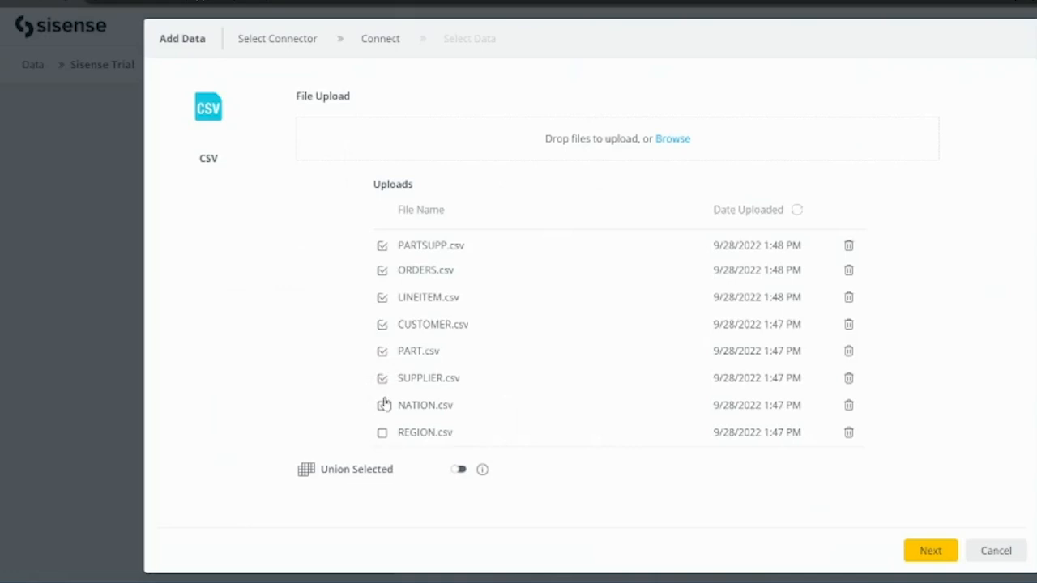
{"action": "left_click", "coordinate": [382, 406]}
{"action": "left_click", "coordinate": [382, 433]}
Select all eight tables from the files and add them to the model.
{"action": "left_click", "coordinate": [940, 564]}
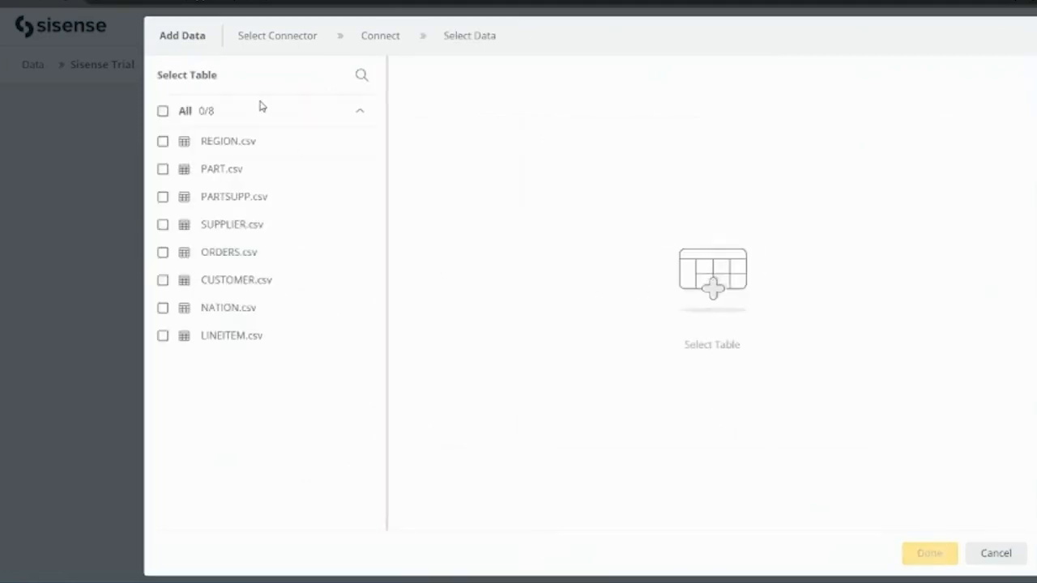
{"action": "left_click", "coordinate": [162, 111]}
{"action": "left_click", "coordinate": [929, 555]}
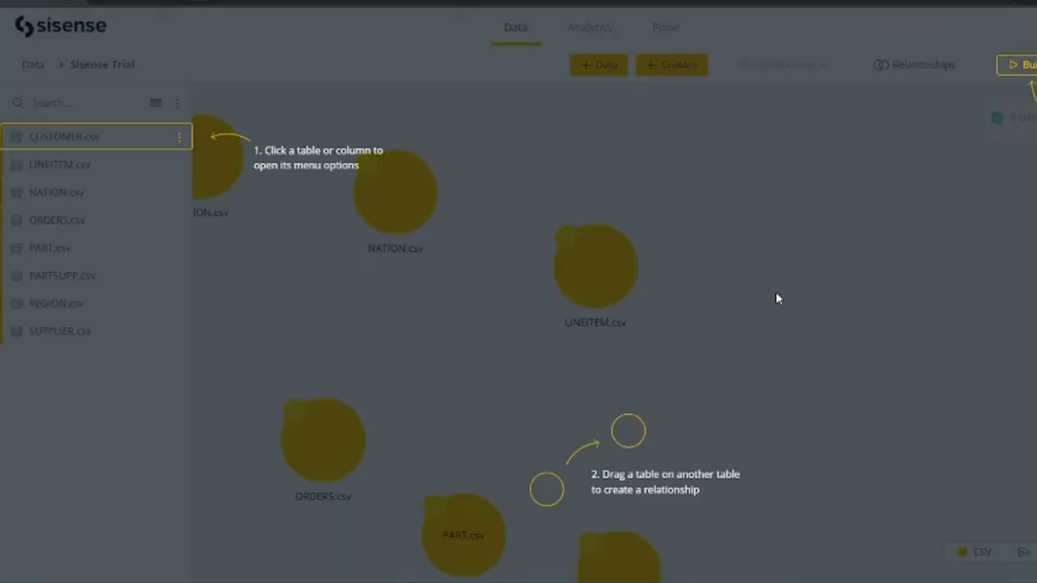
Join NATION.csv to REGION.csv on N_REGIONKEY = R_REGIONKEY.
{"action": "left_click", "coordinate": [620, 170]}
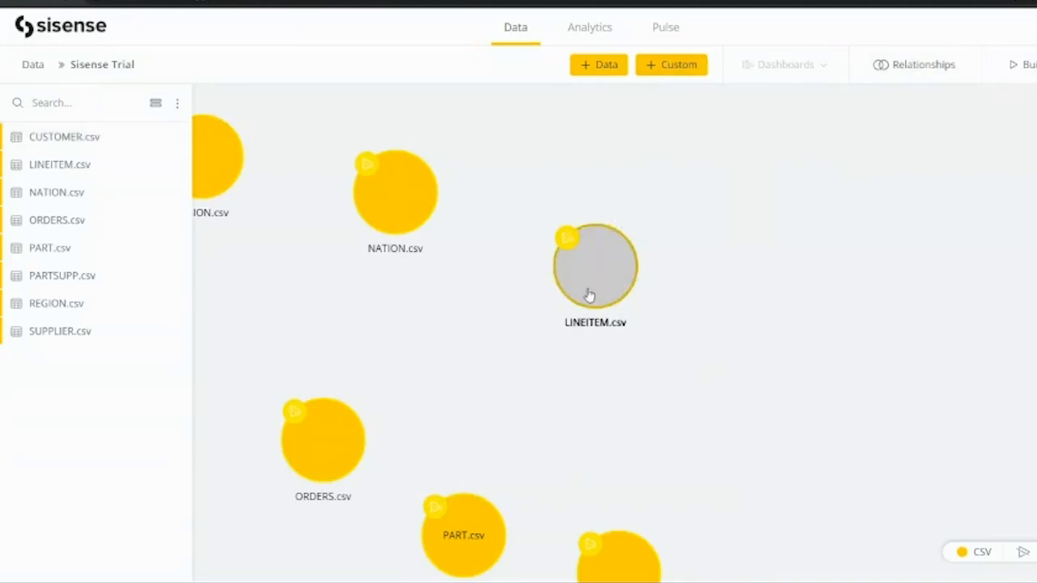
{"action": "left_click", "coordinate": [882, 70]}
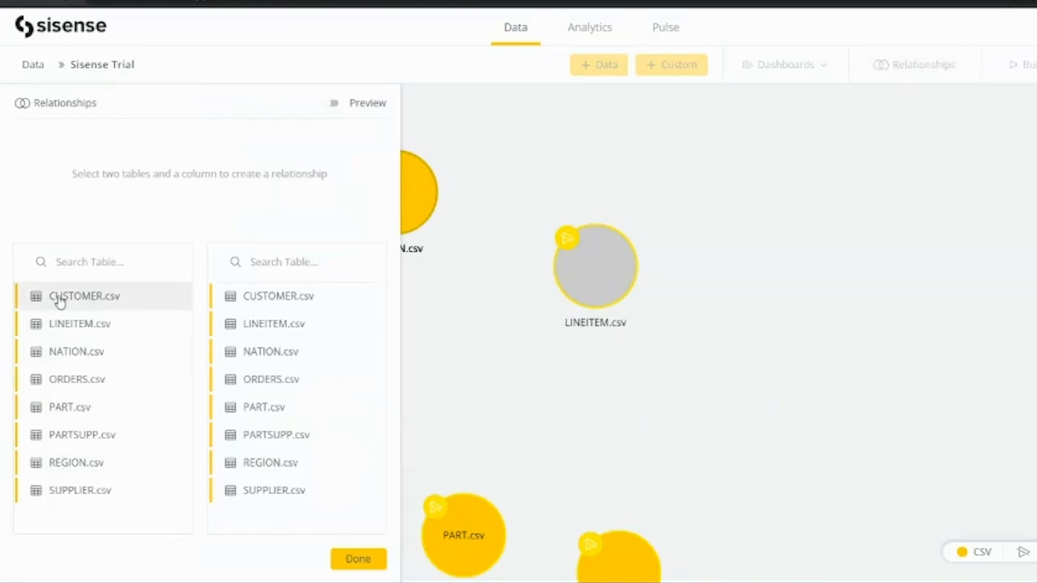
{"action": "left_click", "coordinate": [76, 356]}
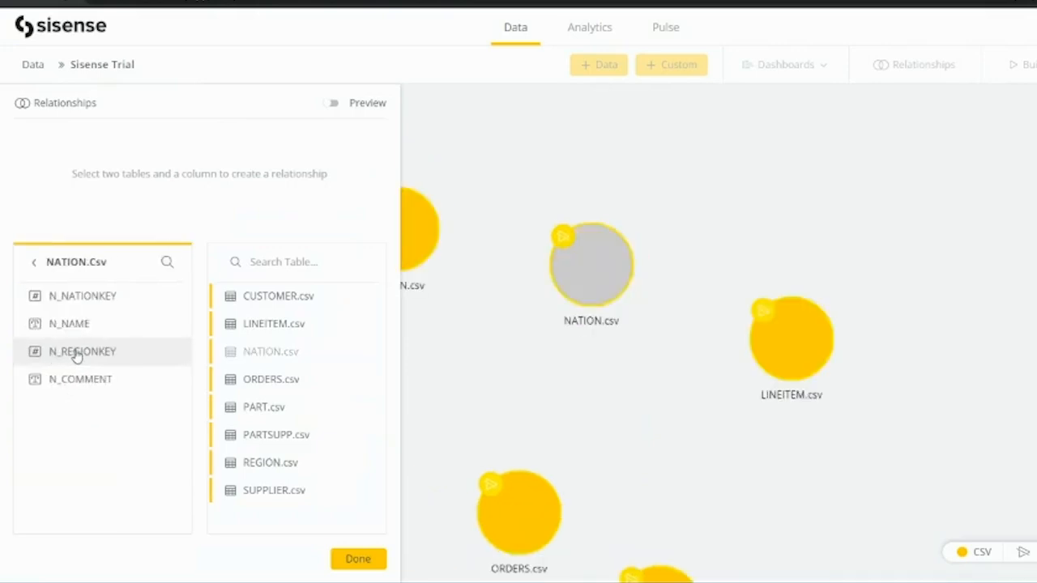
{"action": "left_click", "coordinate": [285, 462]}
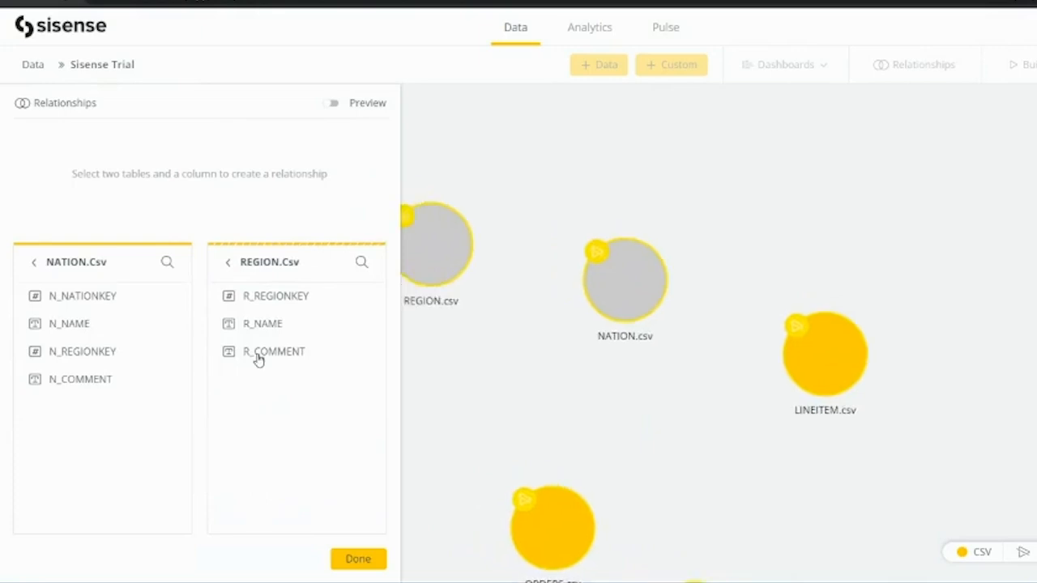
{"action": "left_click", "coordinate": [68, 355]}
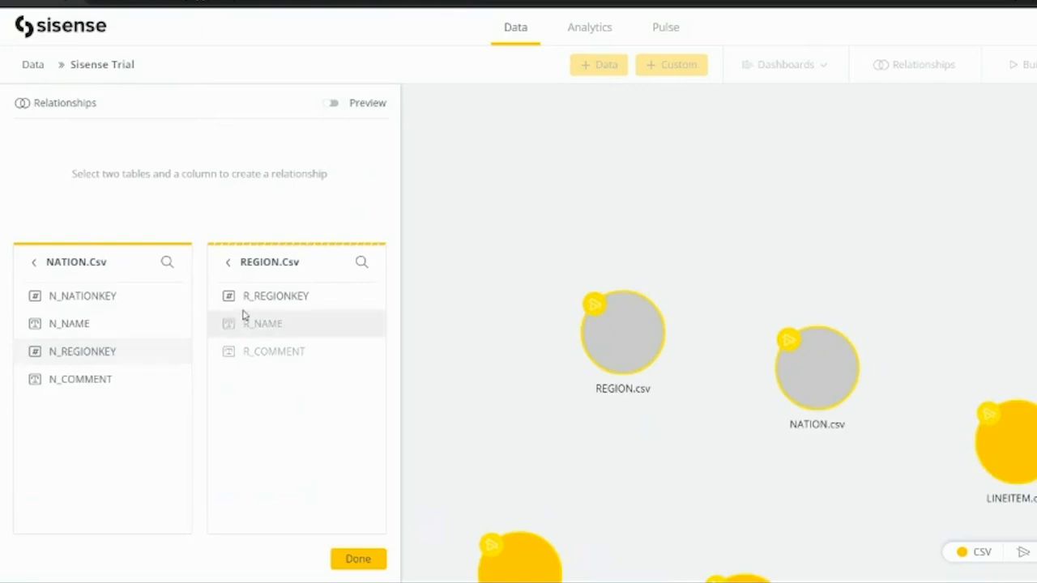
{"action": "left_click", "coordinate": [271, 296]}
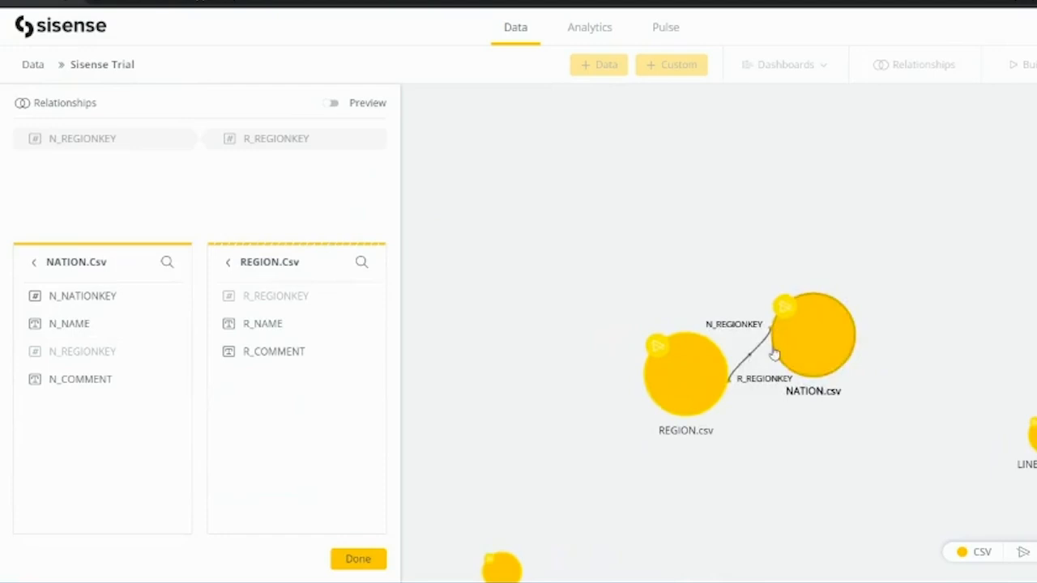
{"action": "left_click", "coordinate": [377, 561]}
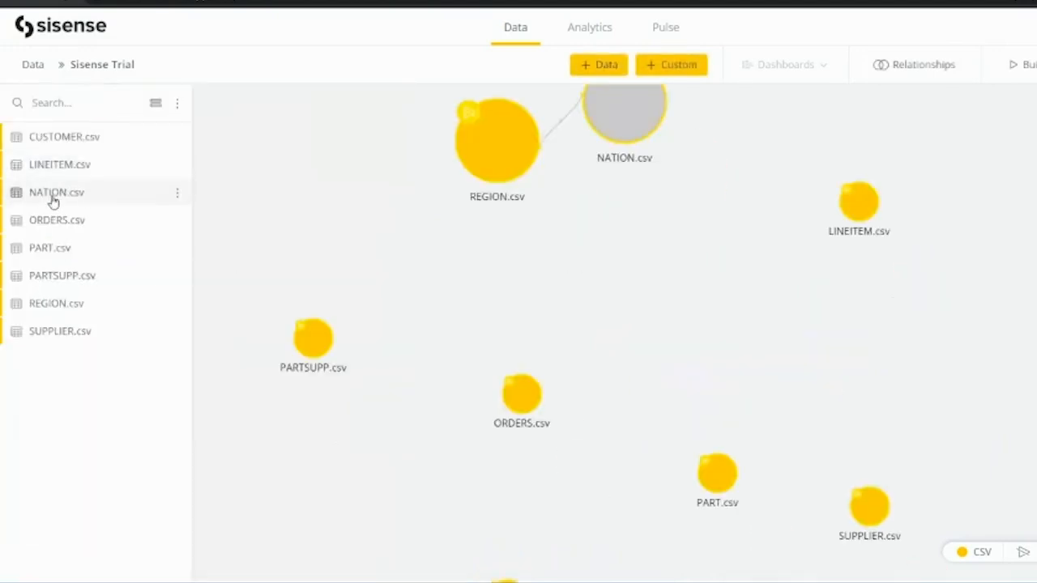
Join ORDERS.csv to CUSTOMER.csv on O_CUSTKEY = C_CUSTKEY.
{"action": "left_click", "coordinate": [914, 69]}
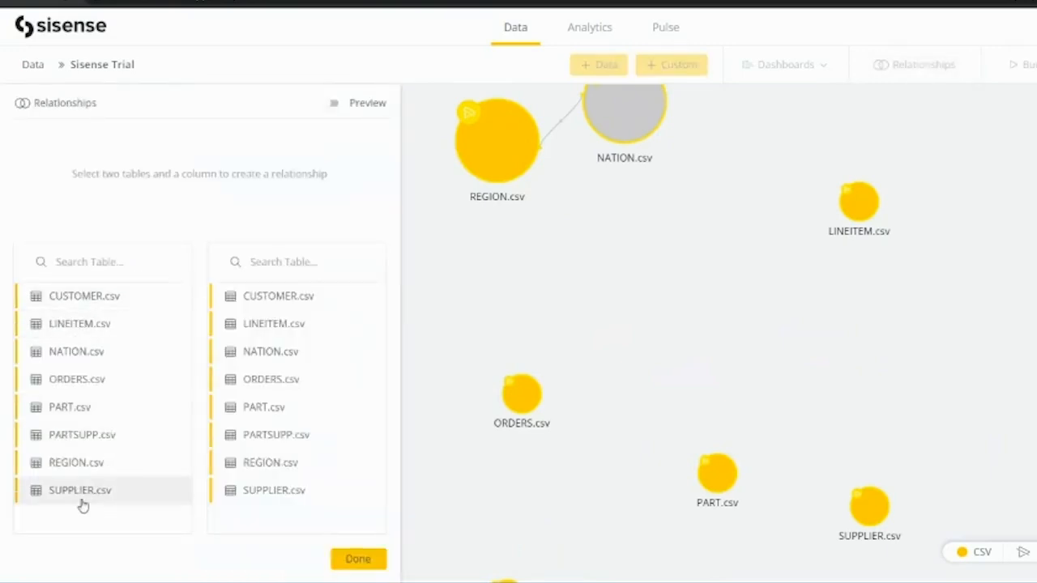
{"action": "left_click", "coordinate": [84, 382]}
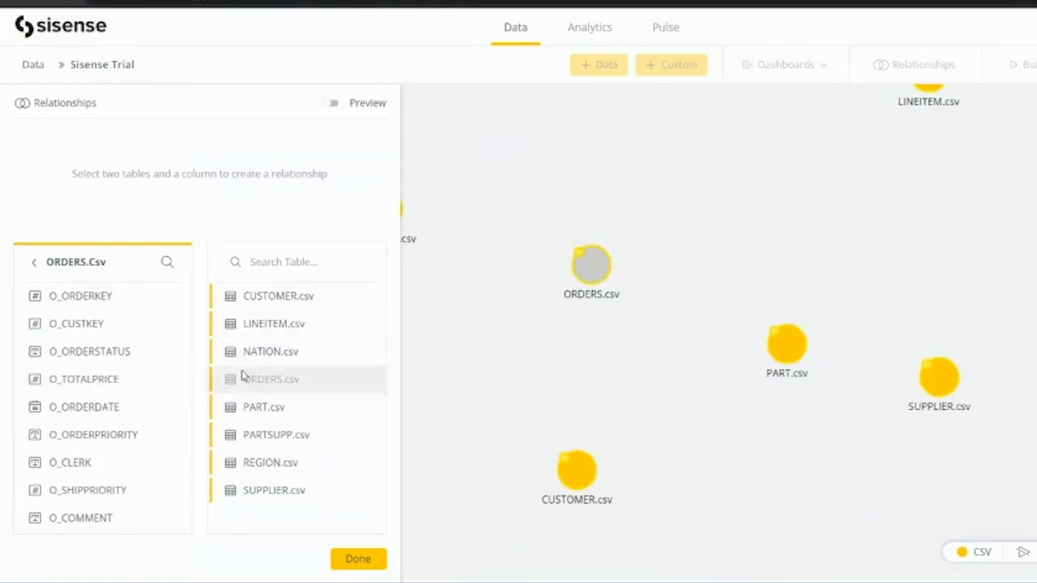
{"action": "left_click", "coordinate": [262, 469]}
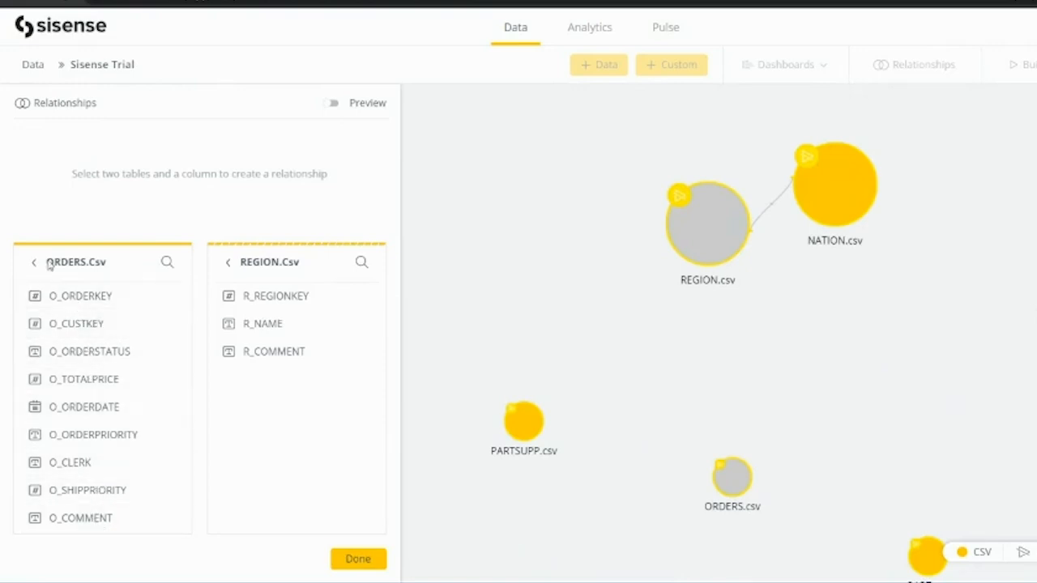
{"action": "left_click", "coordinate": [229, 266]}
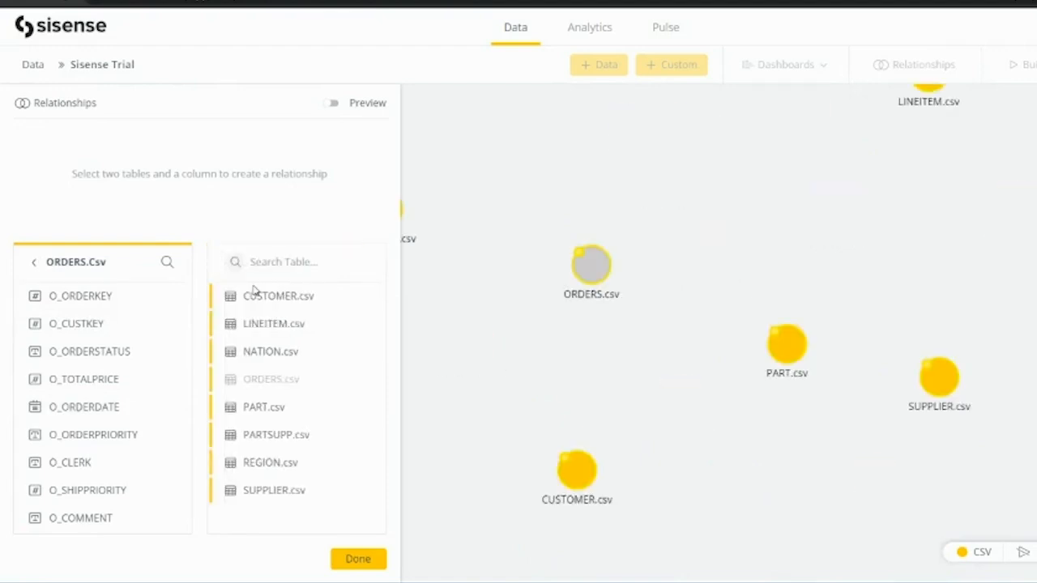
{"action": "left_click", "coordinate": [262, 358]}
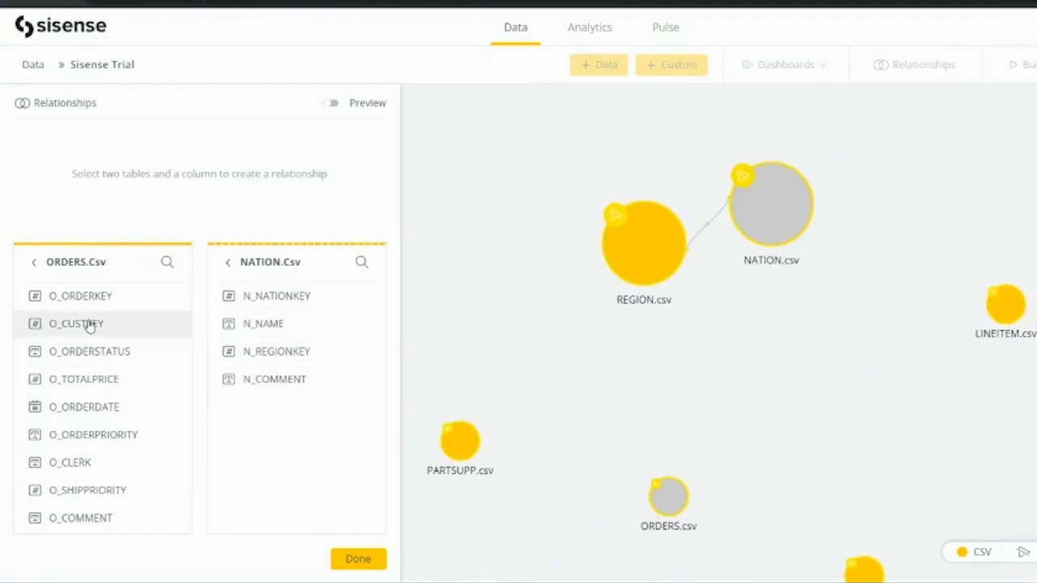
{"action": "left_click", "coordinate": [229, 262]}
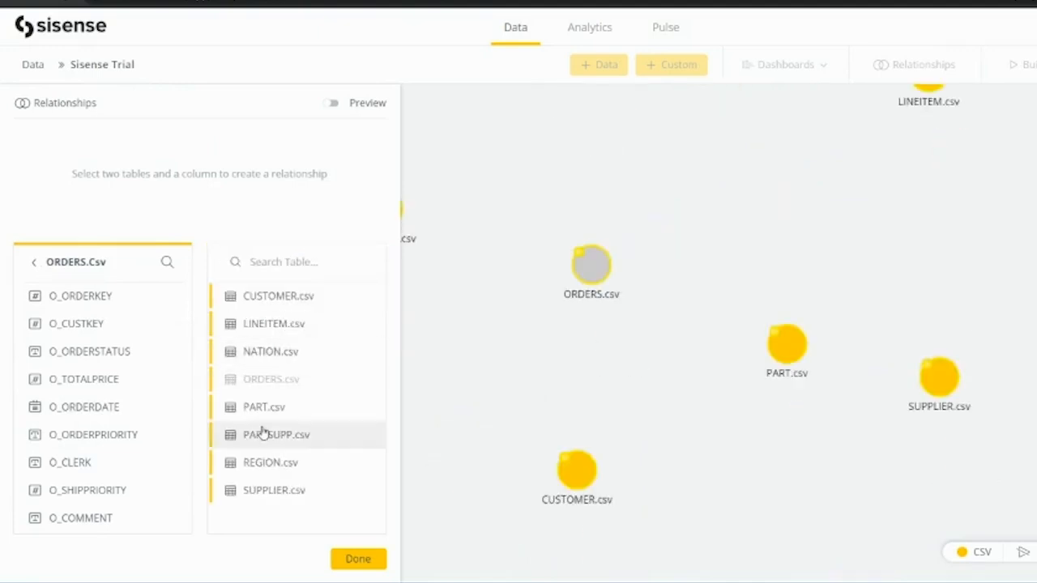
{"action": "left_click", "coordinate": [285, 297]}
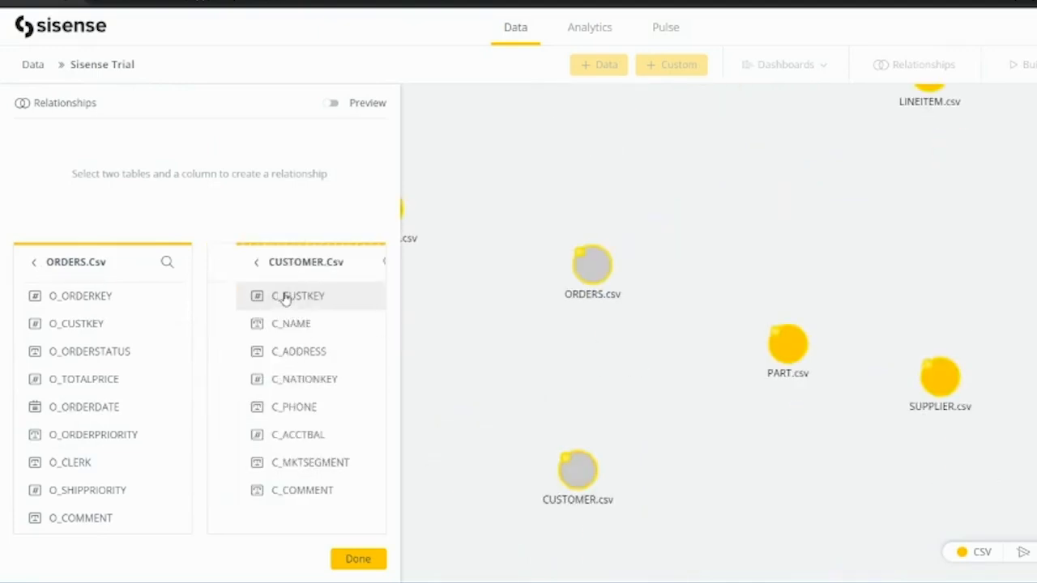
{"action": "left_click", "coordinate": [92, 327]}
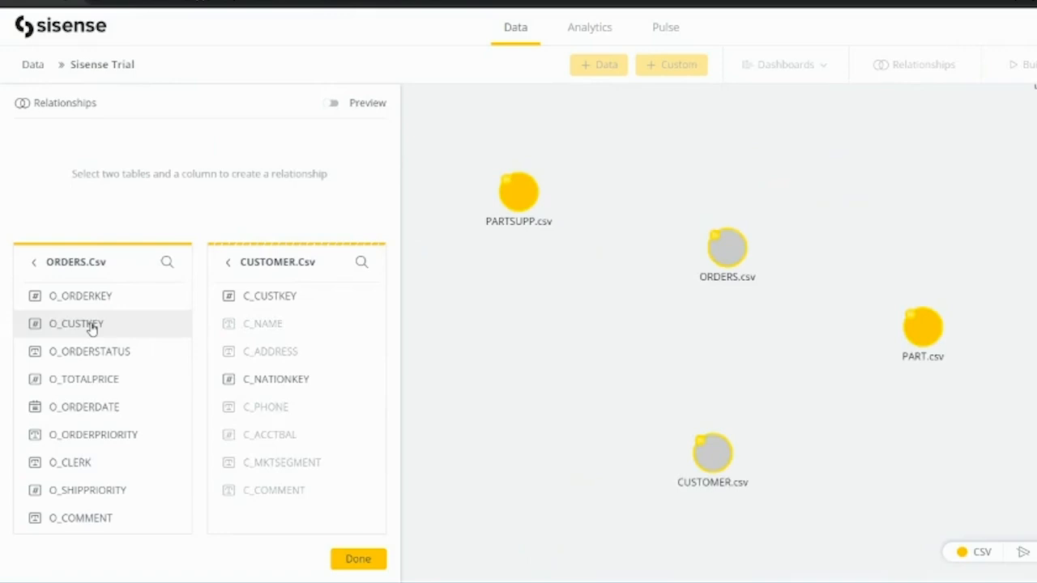
{"action": "left_click", "coordinate": [266, 298]}
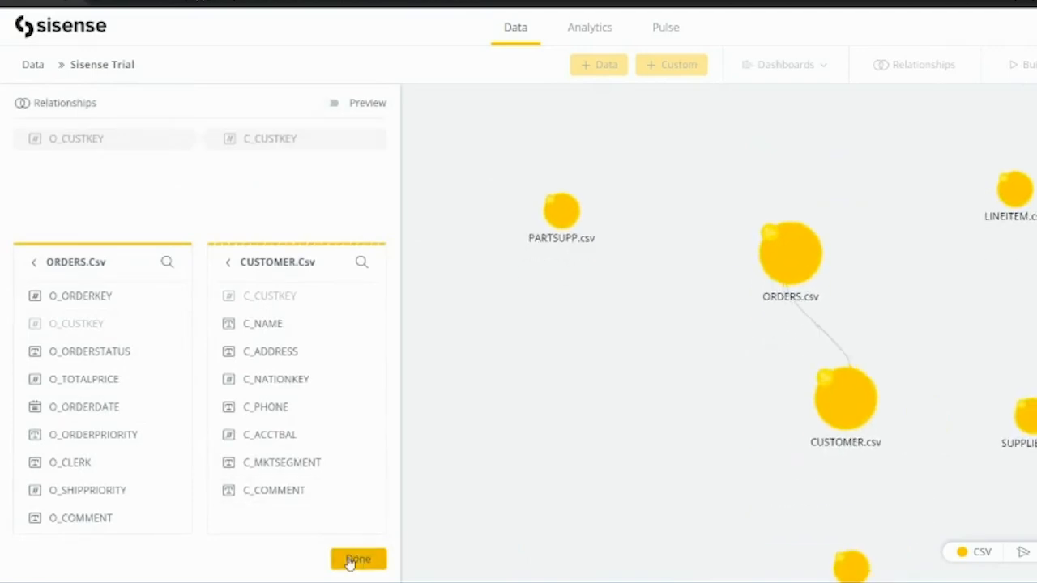
{"action": "left_click", "coordinate": [357, 559]}
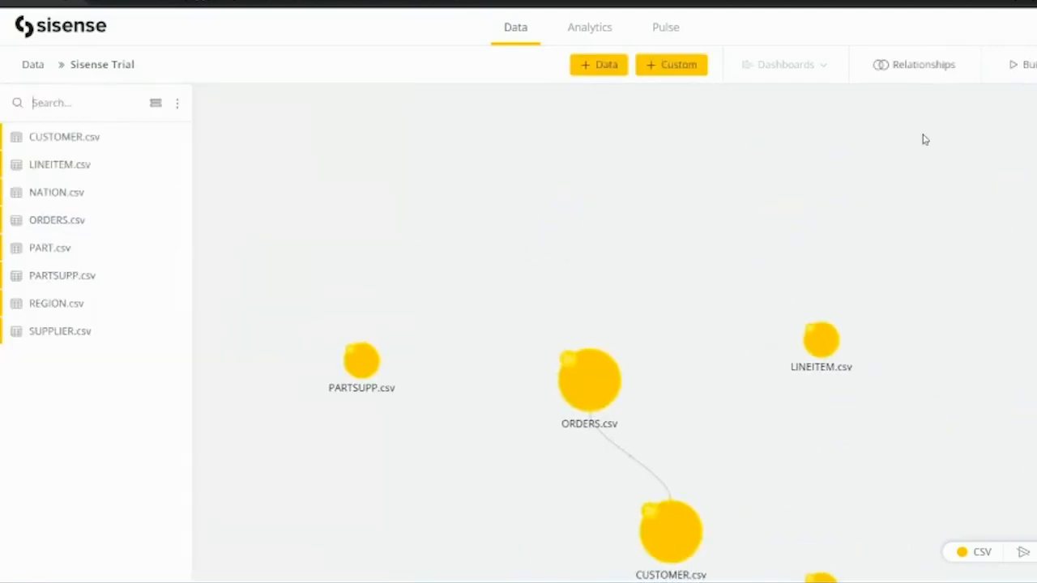
Join CUSTOMER.csv to NATION.csv on C_NATIONKEY = N_NATIONKEY.
{"action": "left_click", "coordinate": [921, 69]}
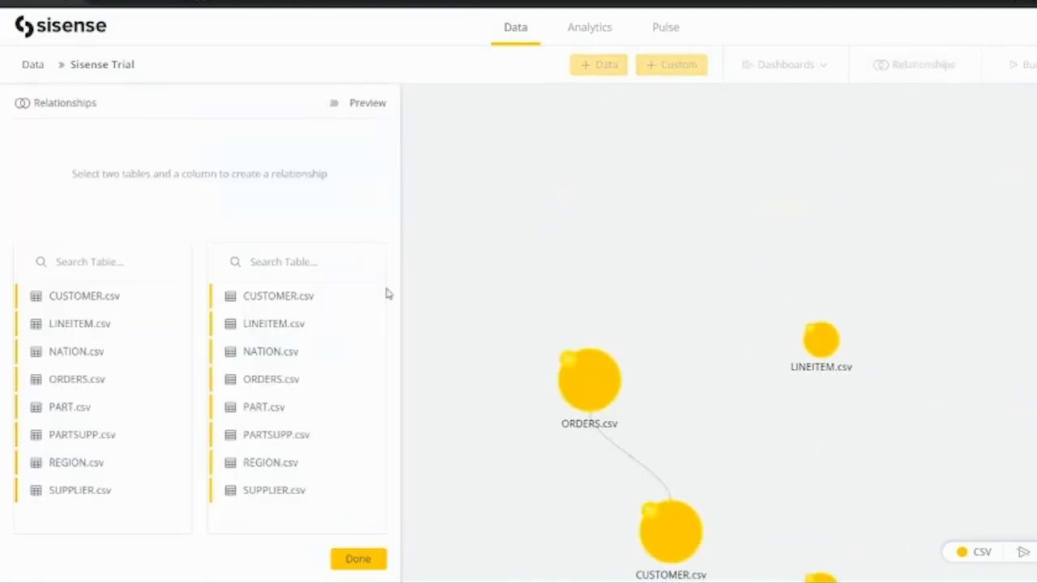
{"action": "left_click", "coordinate": [101, 299]}
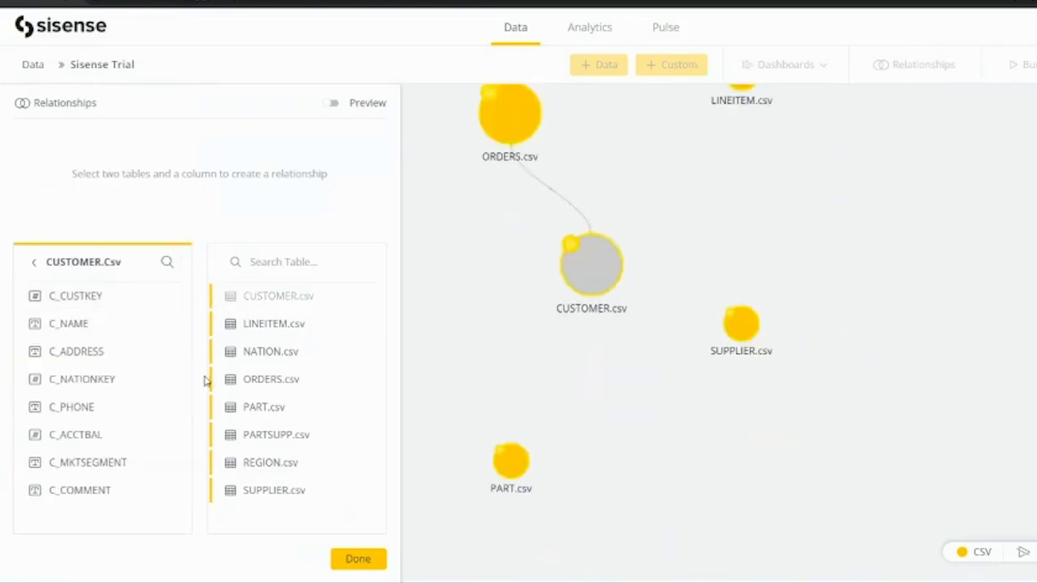
{"action": "left_click", "coordinate": [265, 355]}
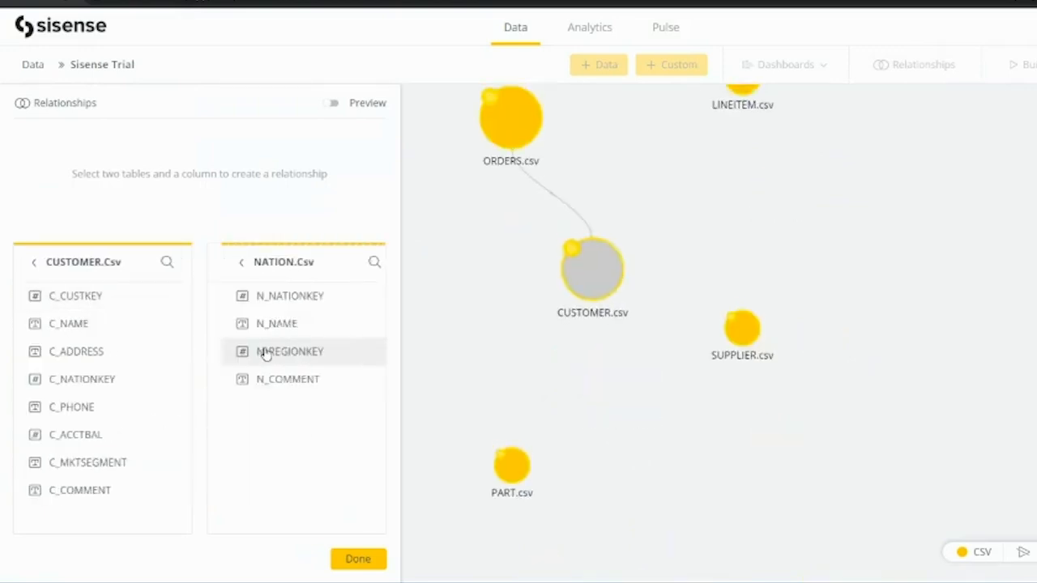
{"action": "left_click", "coordinate": [84, 381]}
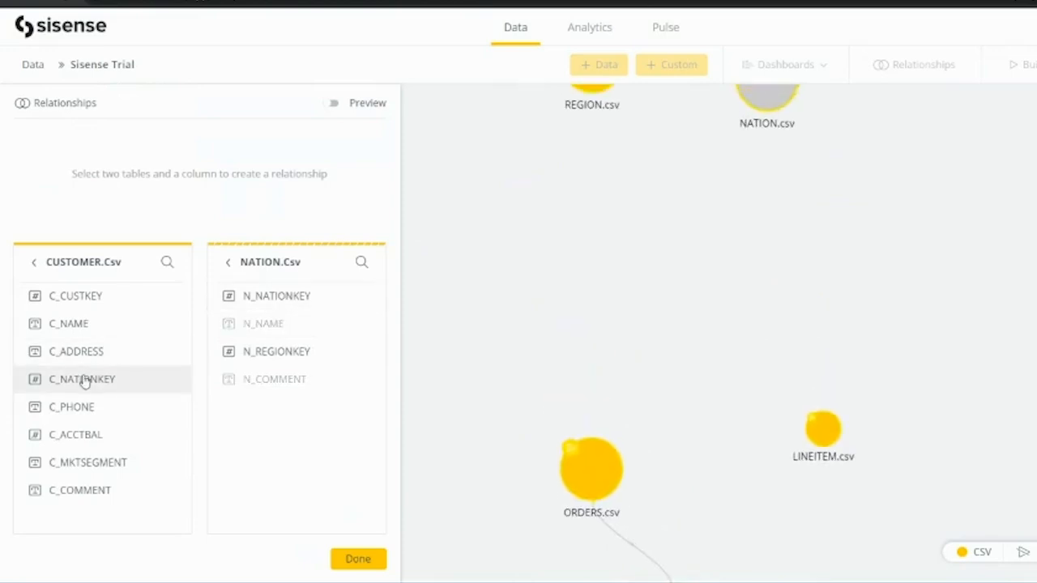
{"action": "left_click", "coordinate": [269, 298]}
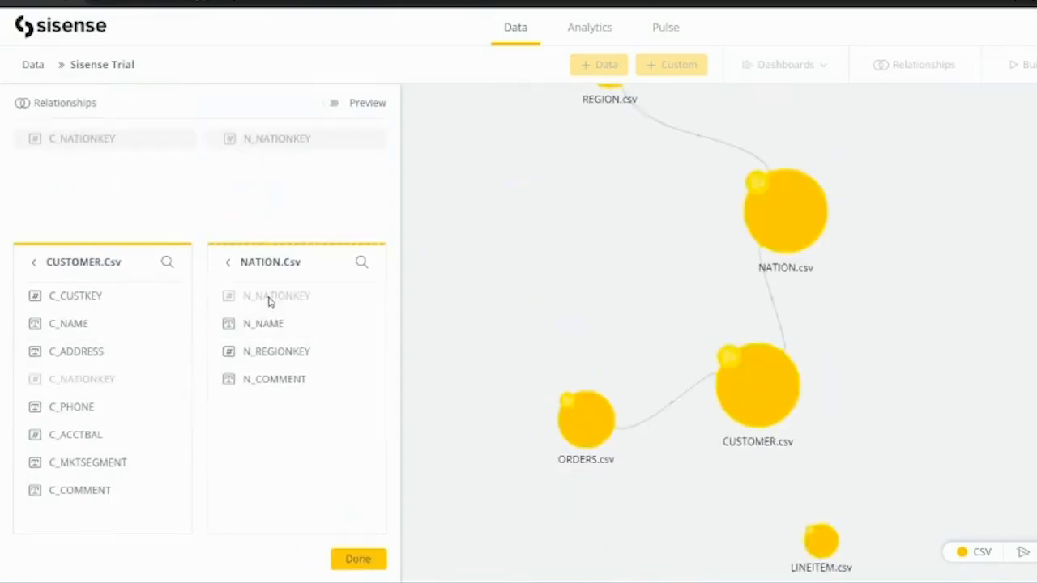
{"action": "left_click", "coordinate": [359, 560]}
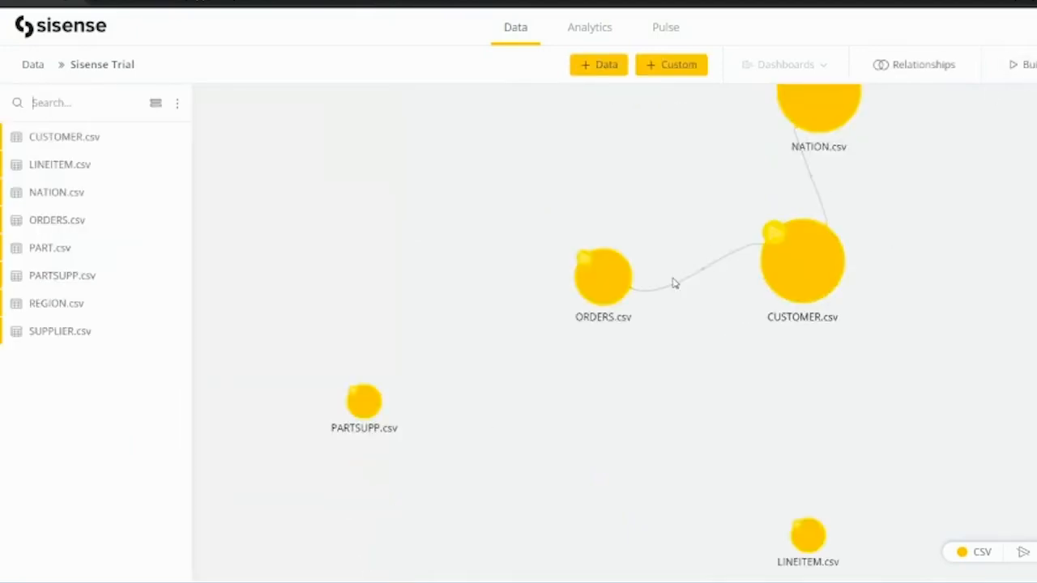
{"action": "scroll", "coordinate": [427, 451], "scroll_direction": "up", "scroll_amount": 3}
{"action": "scroll", "coordinate": [428, 451], "scroll_direction": "down", "scroll_amount": 3}
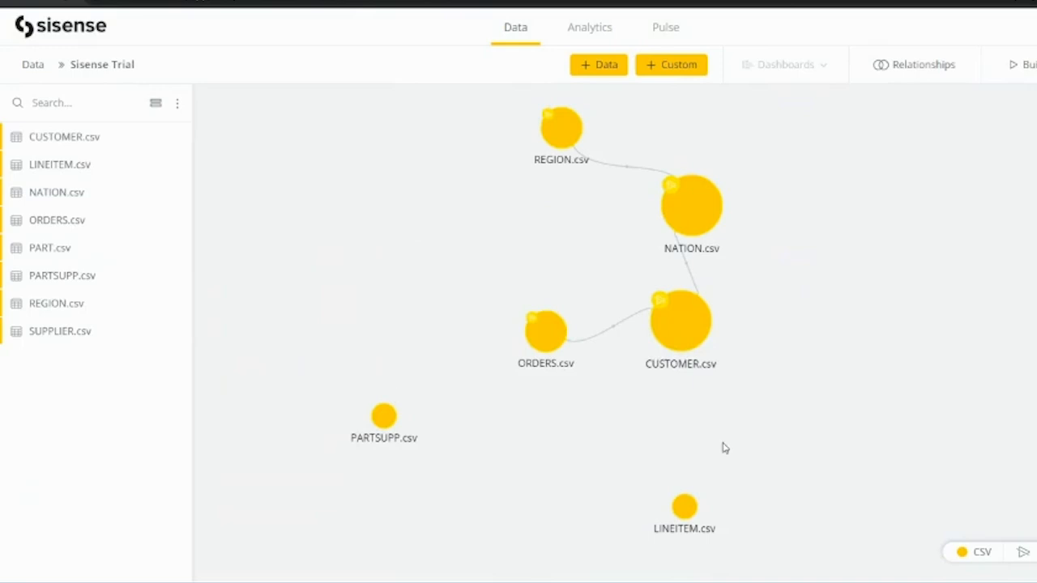
Build the Sisense Trial model with Replace All until all 10 tasks complete.
{"action": "left_click", "coordinate": [1025, 73]}
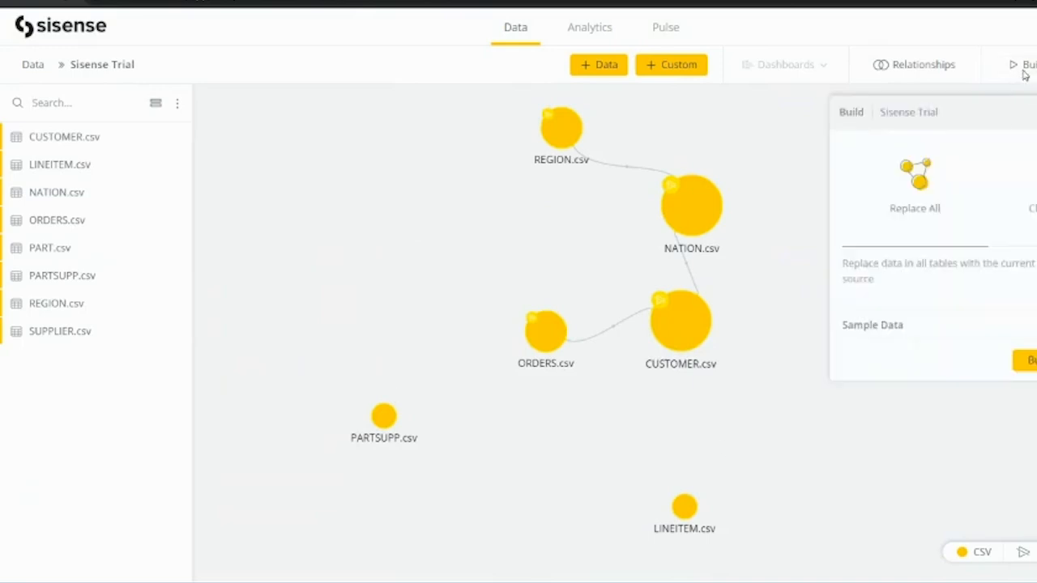
{"action": "left_click", "coordinate": [1026, 361]}
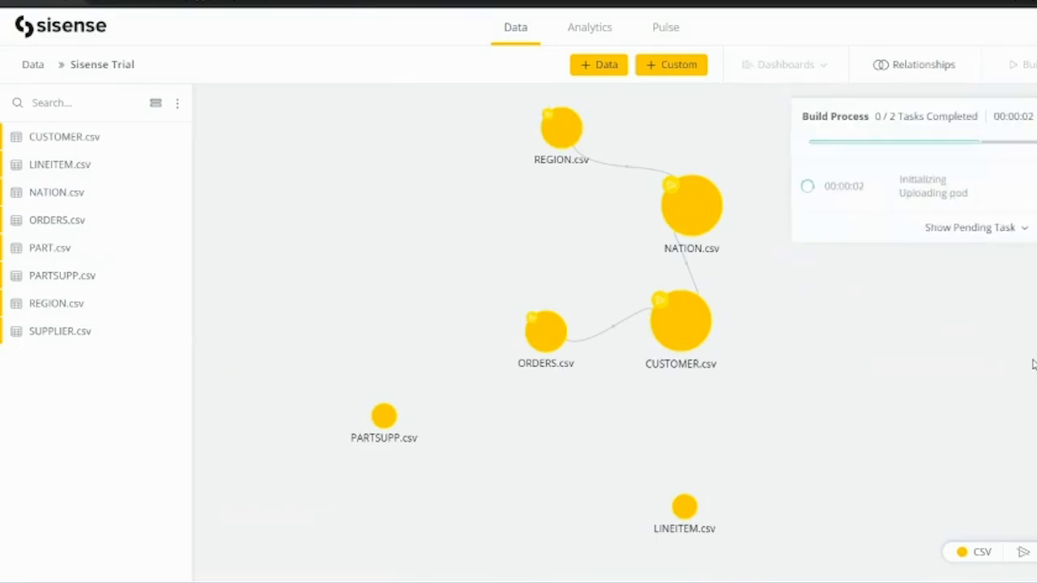
{"action": "left_click", "coordinate": [1008, 228]}
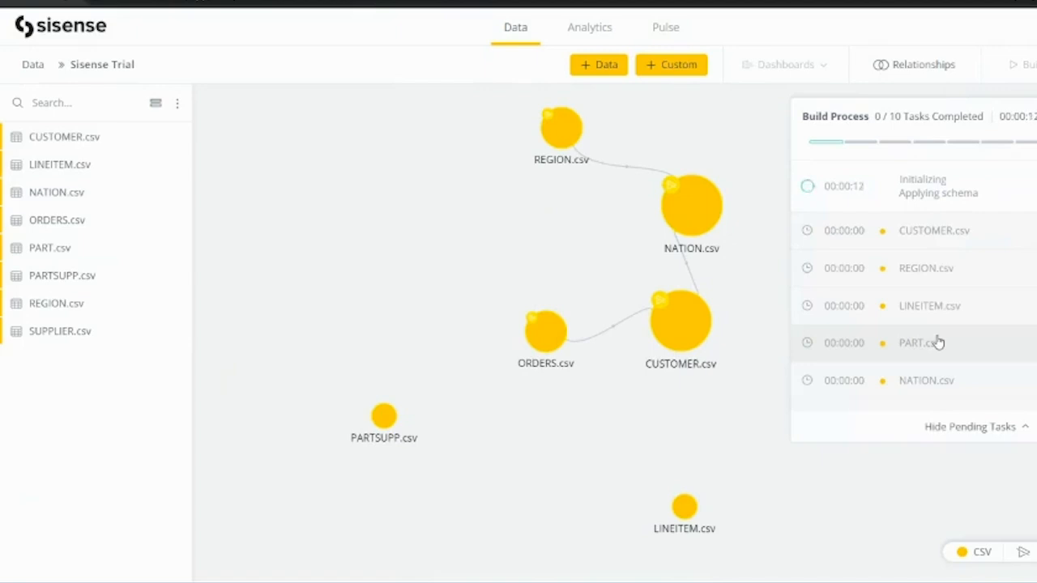
{"action": "scroll", "coordinate": [858, 383], "scroll_direction": "down", "scroll_amount": 1}
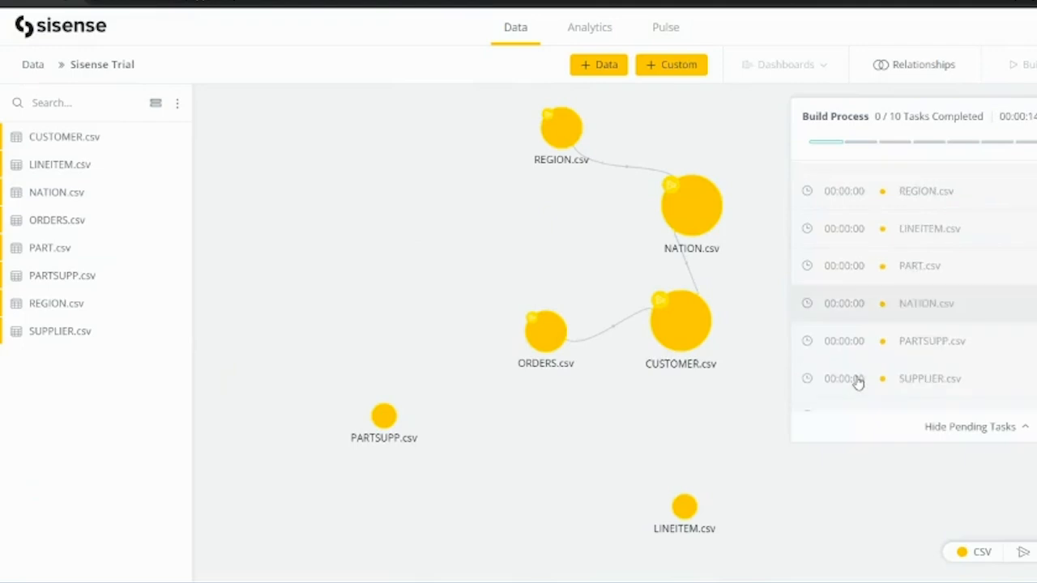
{"action": "scroll", "coordinate": [858, 382], "scroll_direction": "down", "scroll_amount": 1}
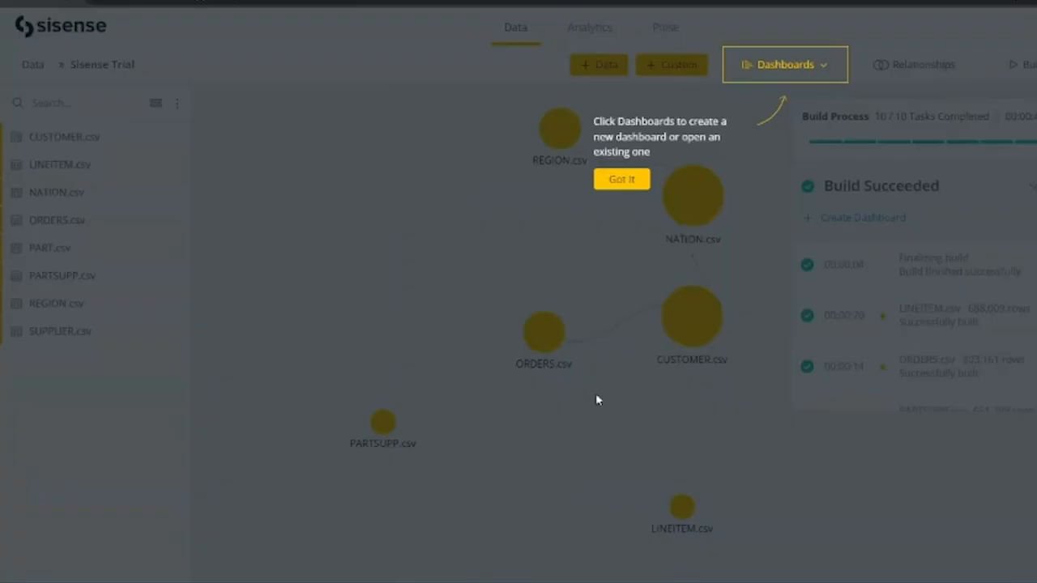
{"action": "left_click", "coordinate": [610, 187]}
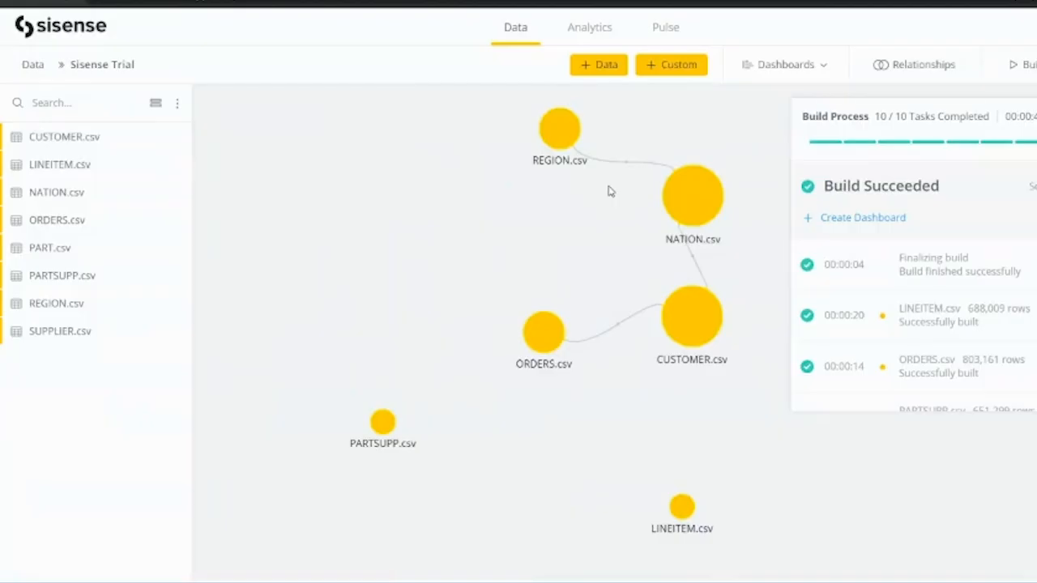
Create a new dashboard named Sisense Trial using the Sisense Trial data source.
{"action": "left_click", "coordinate": [816, 74]}
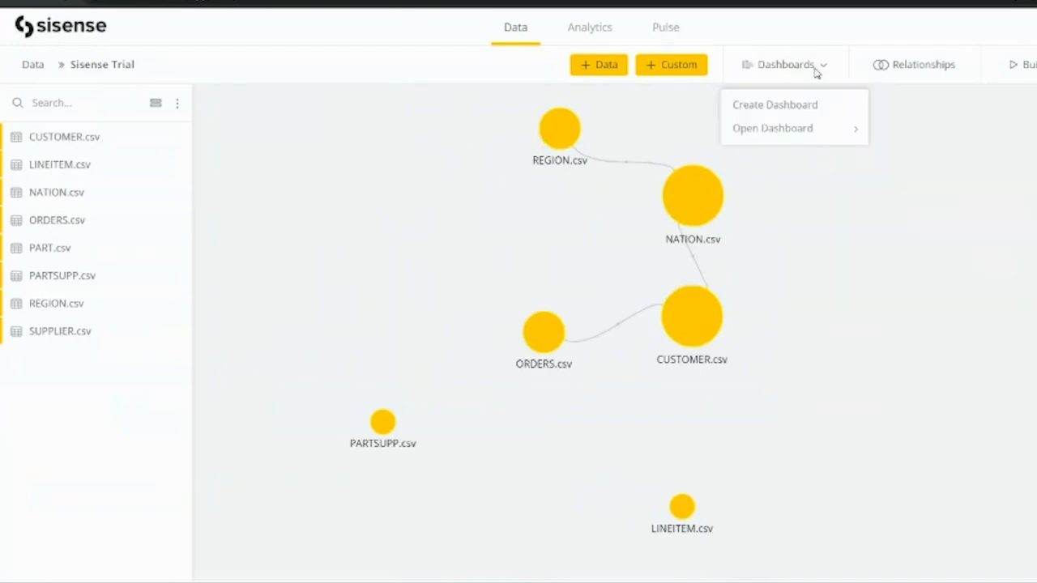
{"action": "left_click", "coordinate": [758, 106]}
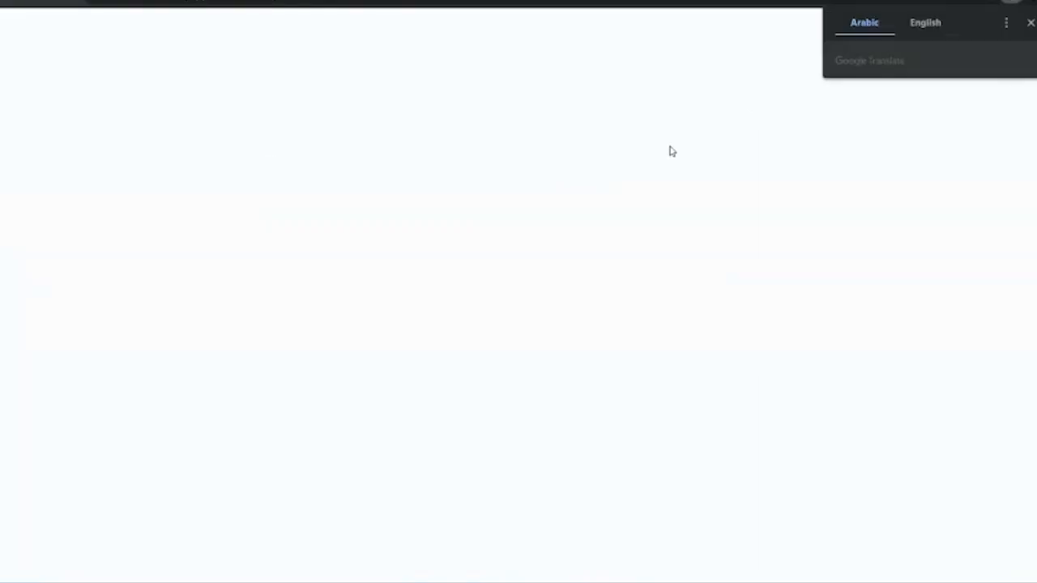
{"action": "left_click", "coordinate": [1030, 23]}
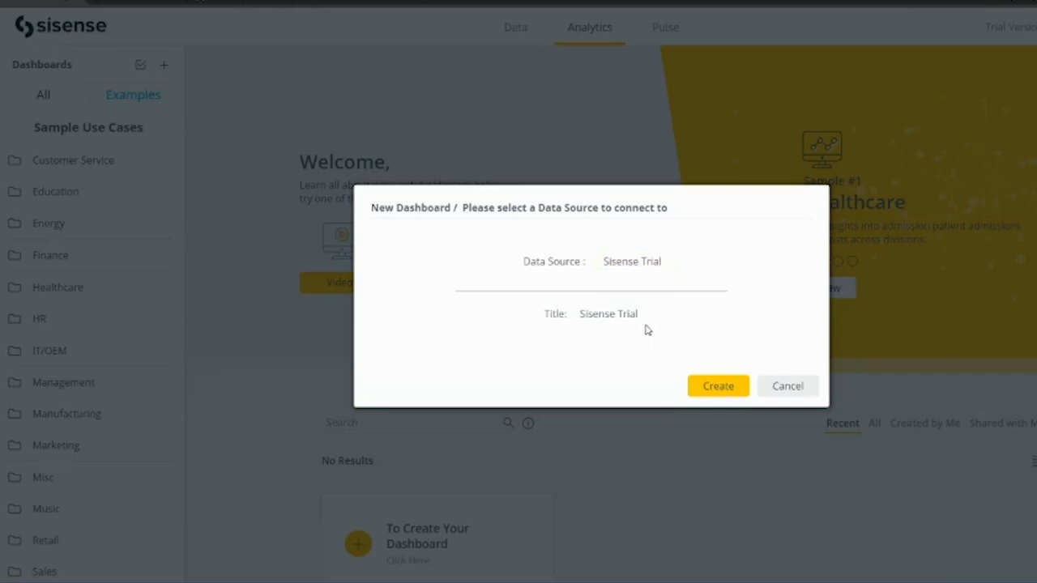
{"action": "left_click", "coordinate": [717, 387]}
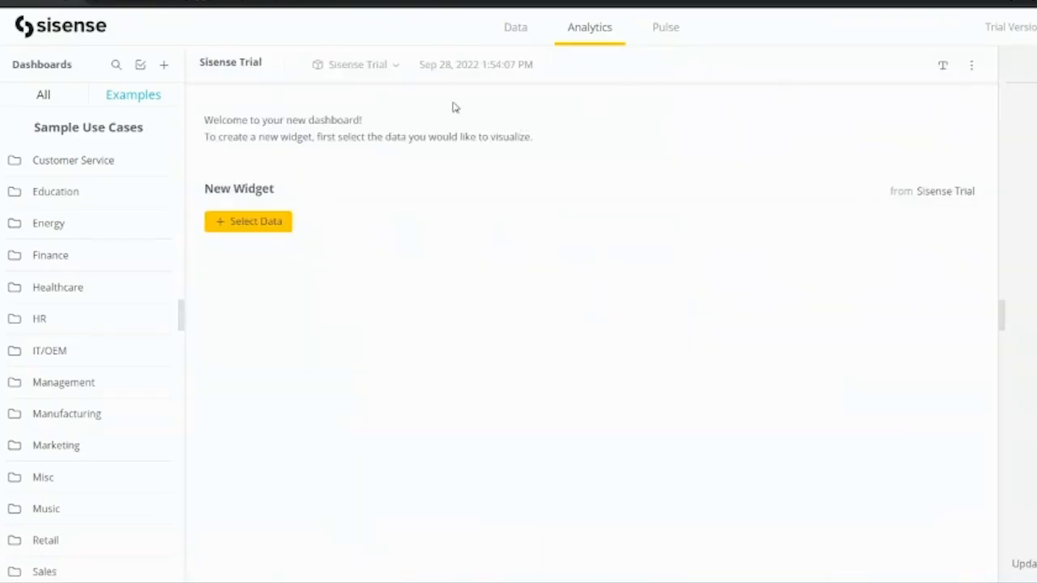
Start a new widget with C_NAME from CUSTOMER.csv as its first field.
{"action": "left_click", "coordinate": [238, 225]}
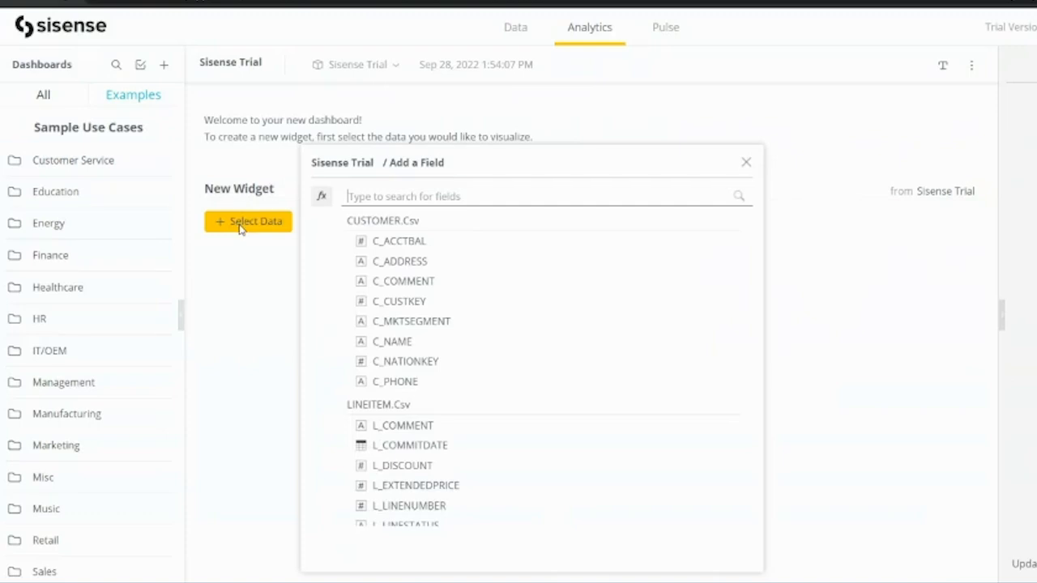
{"action": "scroll", "coordinate": [364, 365], "scroll_direction": "down", "scroll_amount": 4}
{"action": "scroll", "coordinate": [363, 366], "scroll_direction": "up", "scroll_amount": 4}
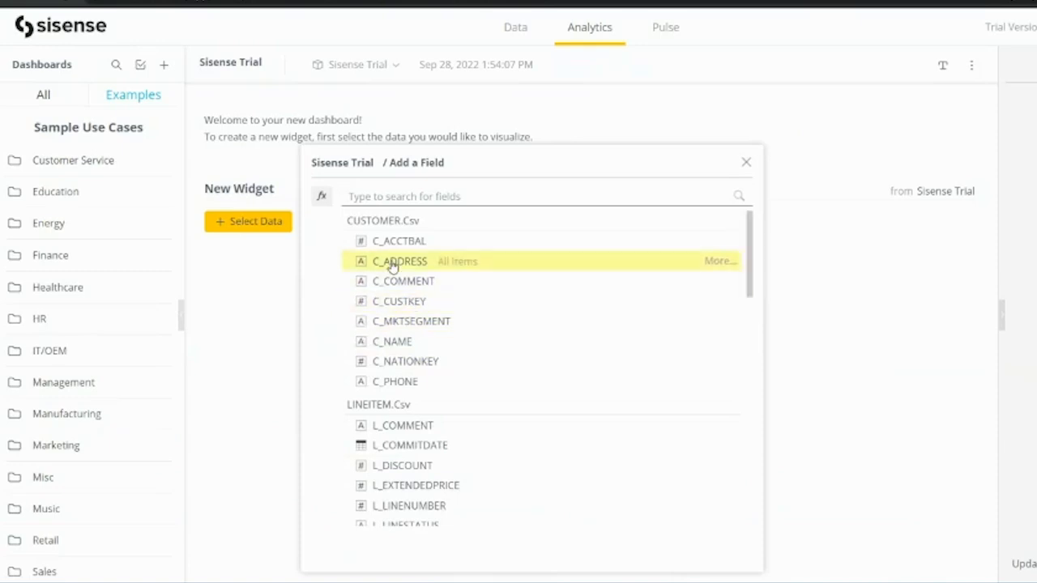
{"action": "left_click", "coordinate": [390, 345]}
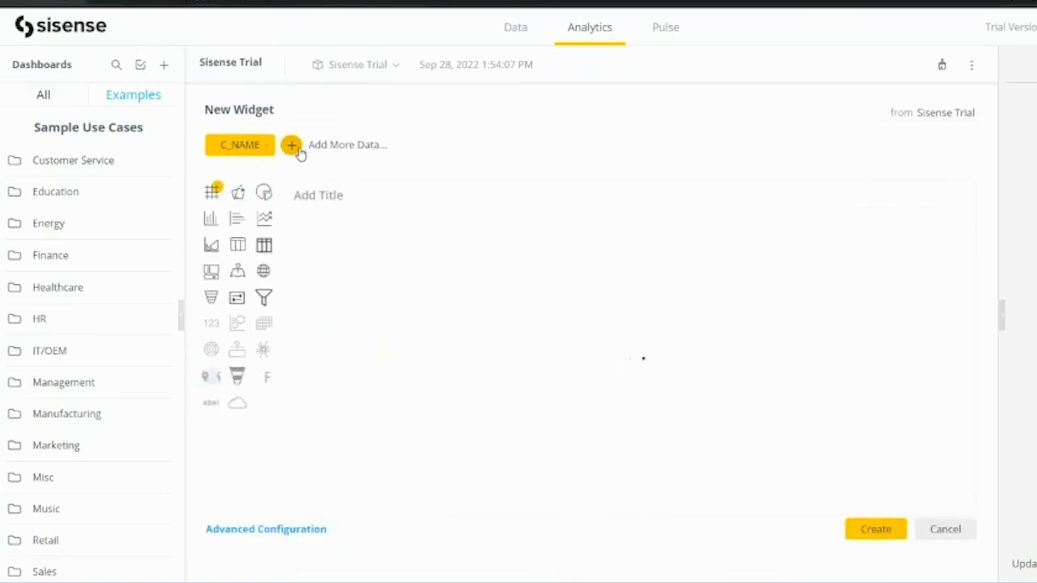
{"action": "left_click", "coordinate": [292, 146]}
{"action": "scroll", "coordinate": [482, 418], "scroll_direction": "down", "scroll_amount": 7}
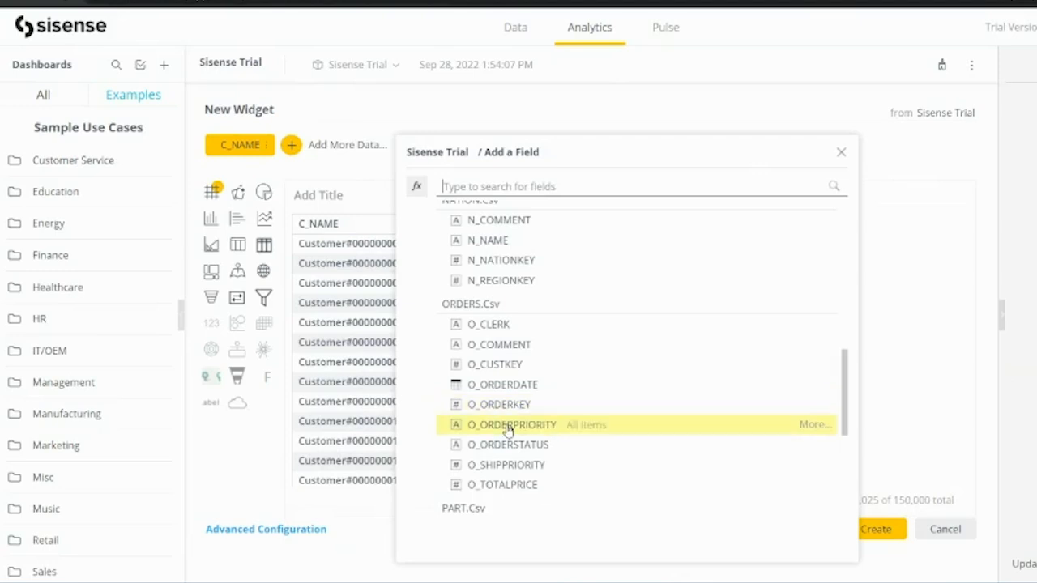
{"action": "scroll", "coordinate": [505, 442], "scroll_direction": "down", "scroll_amount": 1}
{"action": "scroll", "coordinate": [505, 441], "scroll_direction": "down", "scroll_amount": 1}
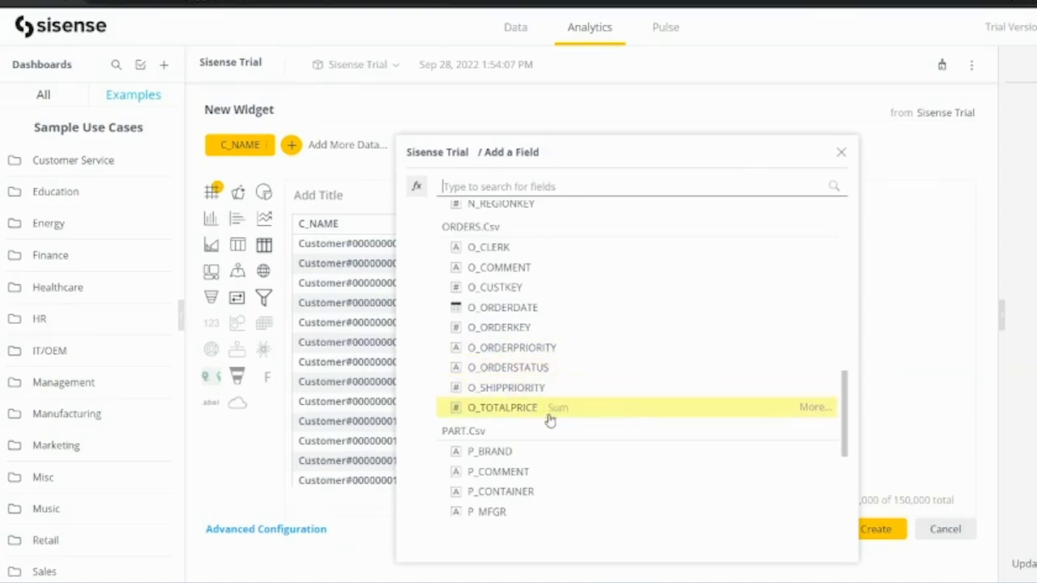
{"action": "scroll", "coordinate": [516, 477], "scroll_direction": "up", "scroll_amount": 4}
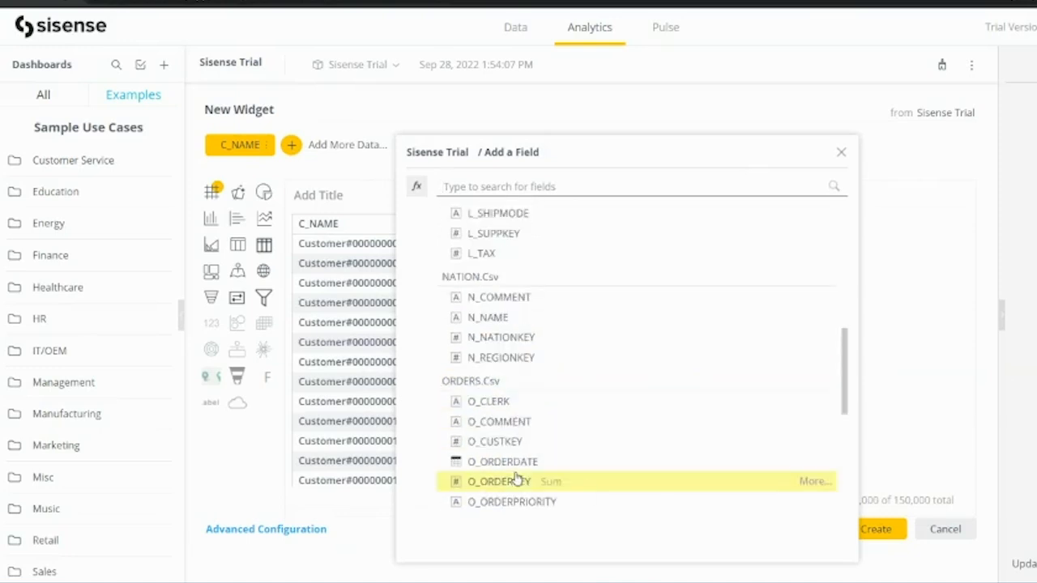
{"action": "scroll", "coordinate": [516, 478], "scroll_direction": "up", "scroll_amount": 4}
{"action": "scroll", "coordinate": [517, 478], "scroll_direction": "down", "scroll_amount": 5}
{"action": "scroll", "coordinate": [517, 479], "scroll_direction": "down", "scroll_amount": 1}
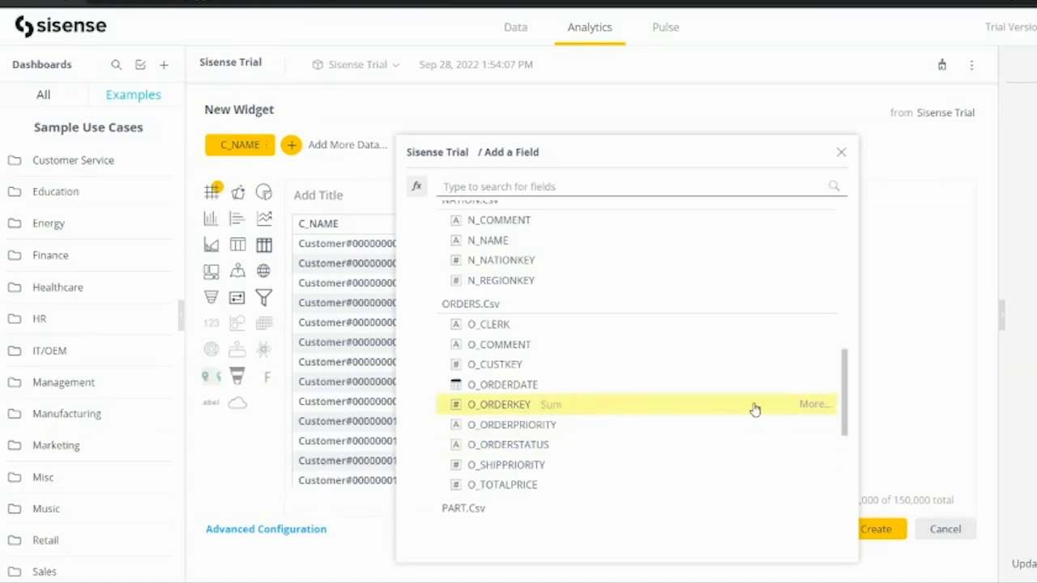
{"action": "left_click", "coordinate": [811, 403]}
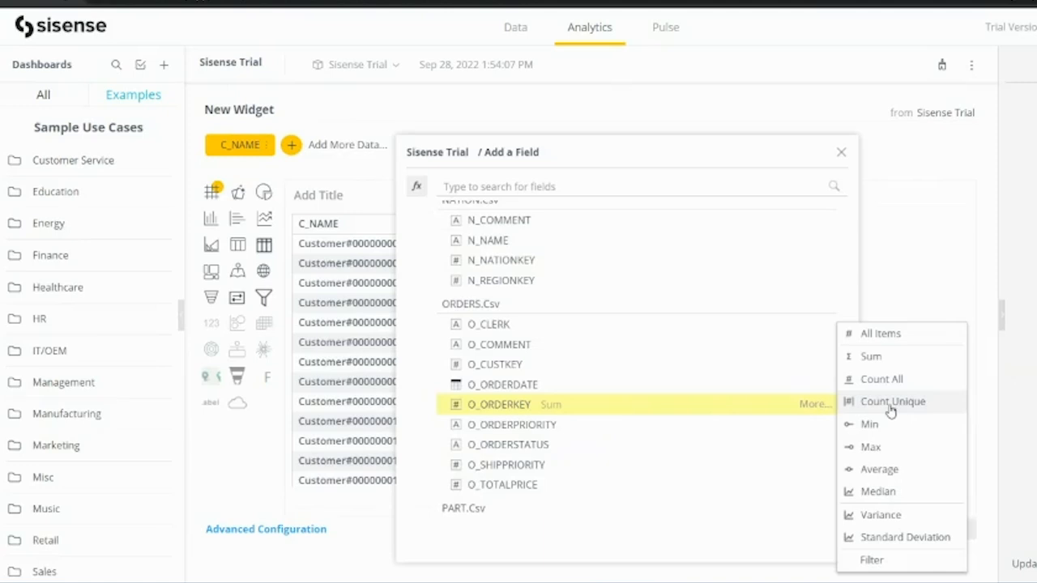
{"action": "left_click", "coordinate": [890, 403]}
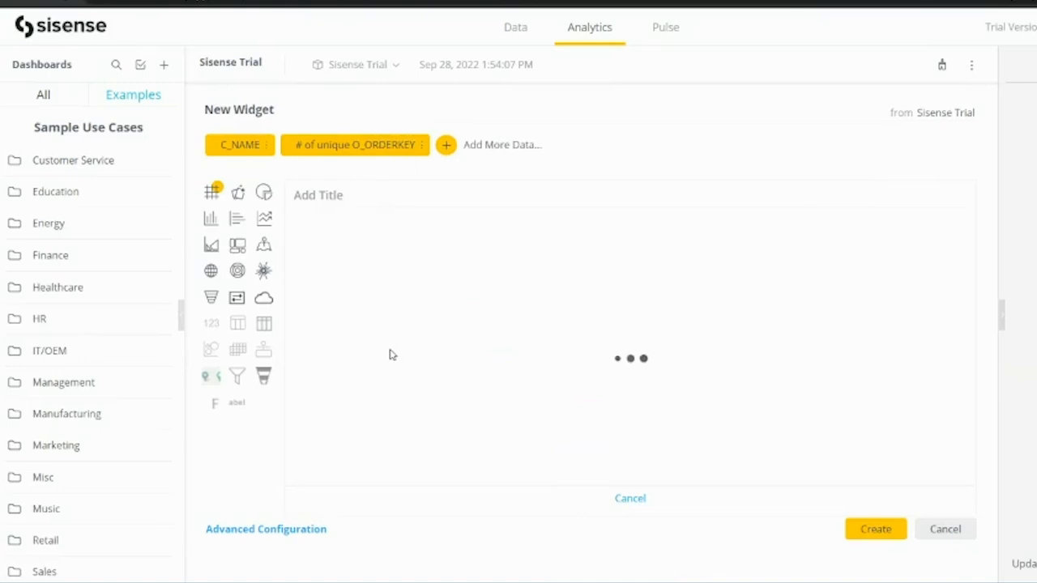
{"action": "left_click", "coordinate": [631, 499]}
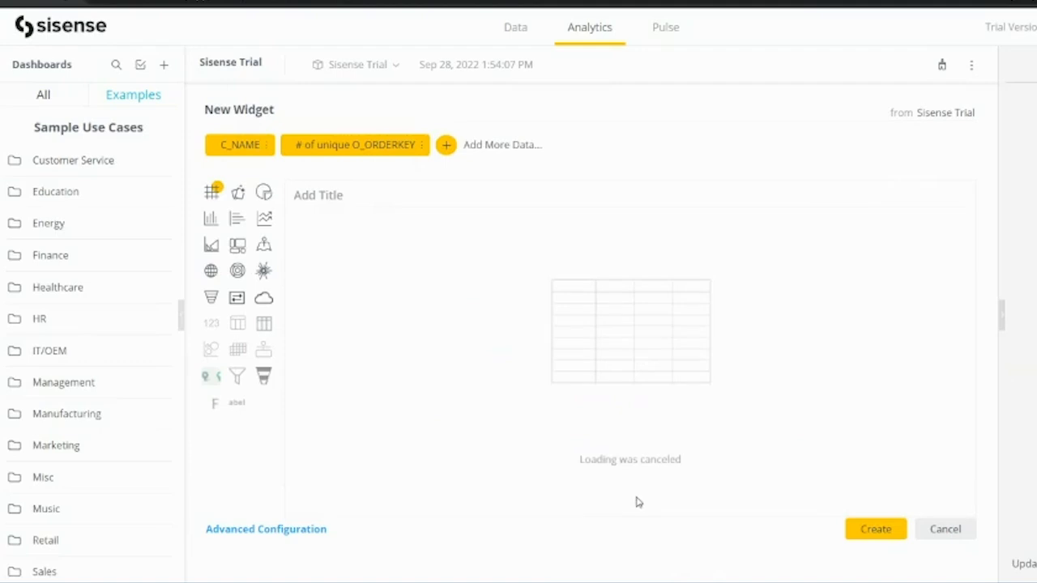
{"action": "left_click", "coordinate": [419, 146]}
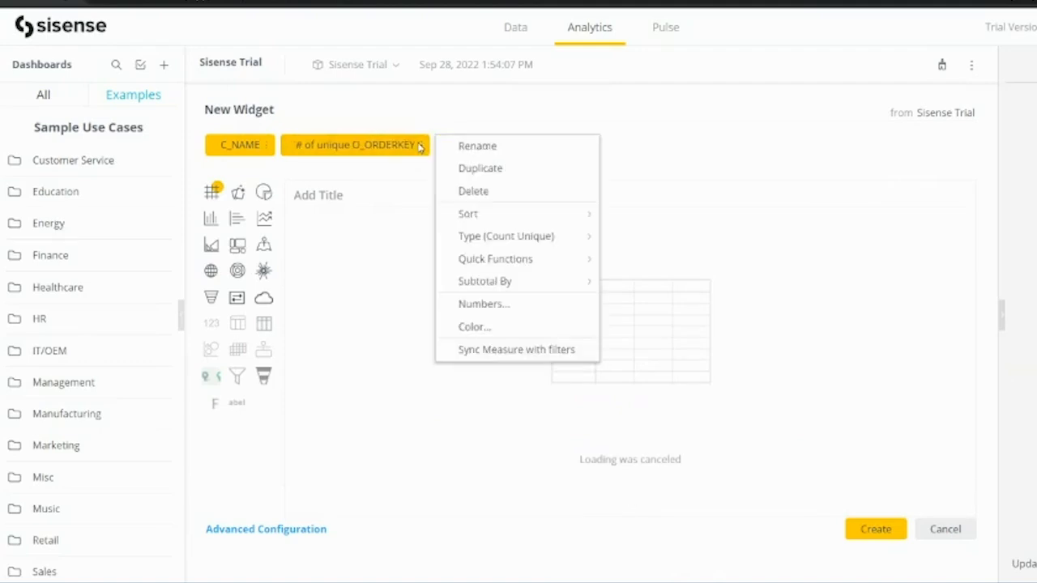
{"action": "left_click", "coordinate": [479, 192]}
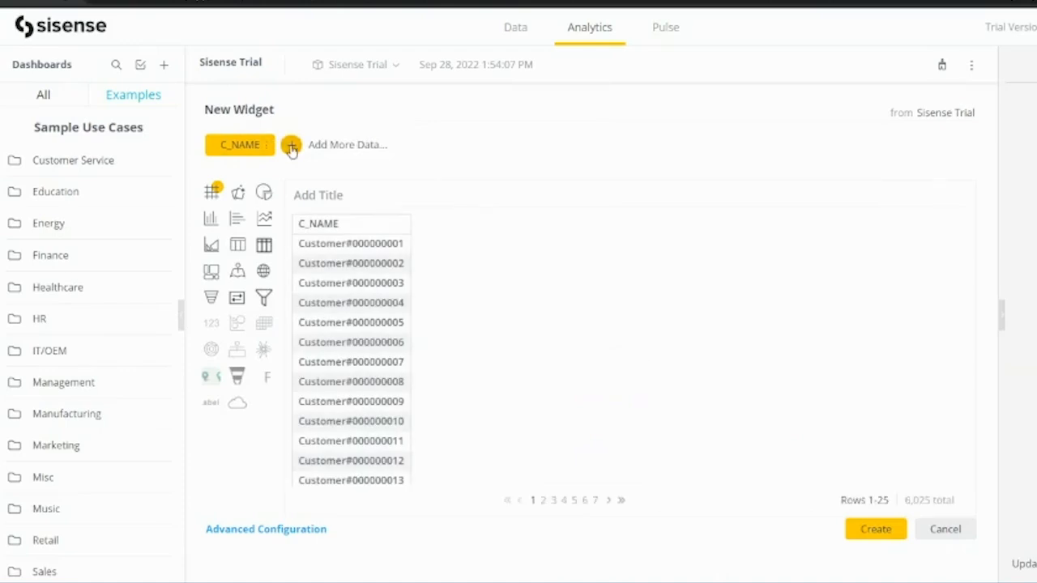
{"action": "left_click", "coordinate": [291, 146]}
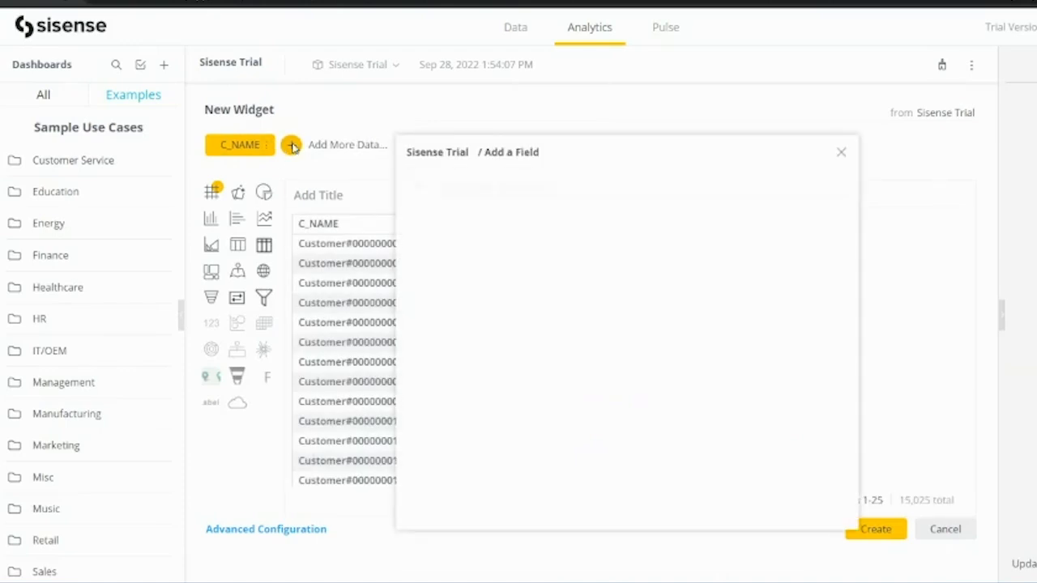
{"action": "scroll", "coordinate": [503, 416], "scroll_direction": "down", "scroll_amount": 4}
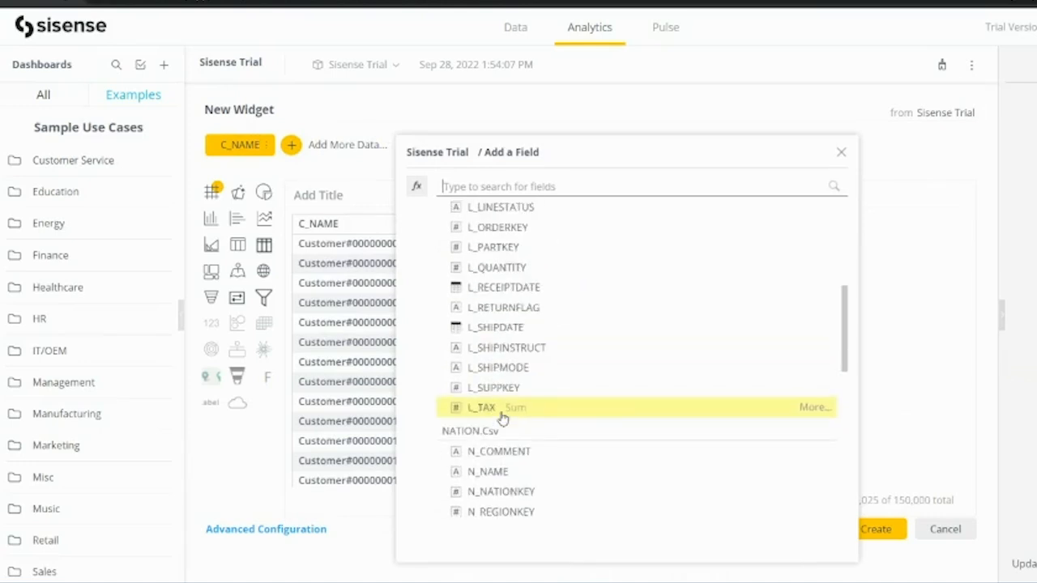
{"action": "scroll", "coordinate": [502, 418], "scroll_direction": "down", "scroll_amount": 4}
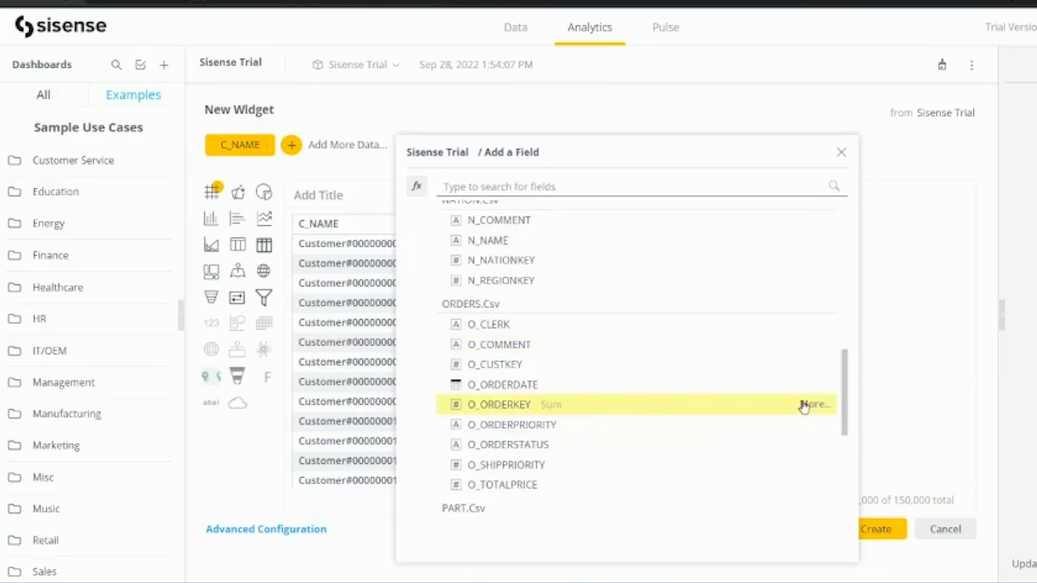
{"action": "left_click", "coordinate": [557, 408]}
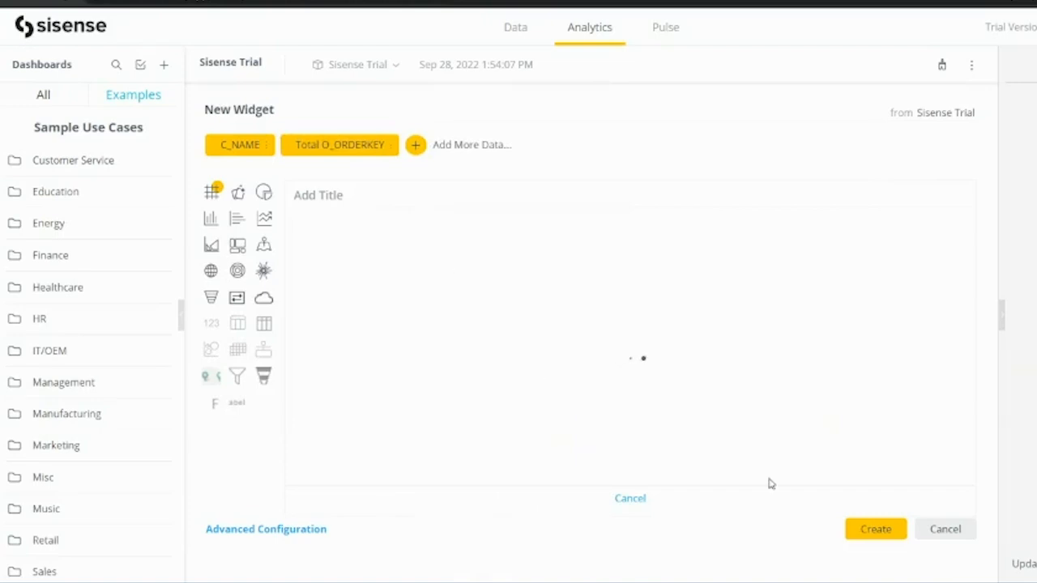
{"action": "left_click", "coordinate": [630, 498]}
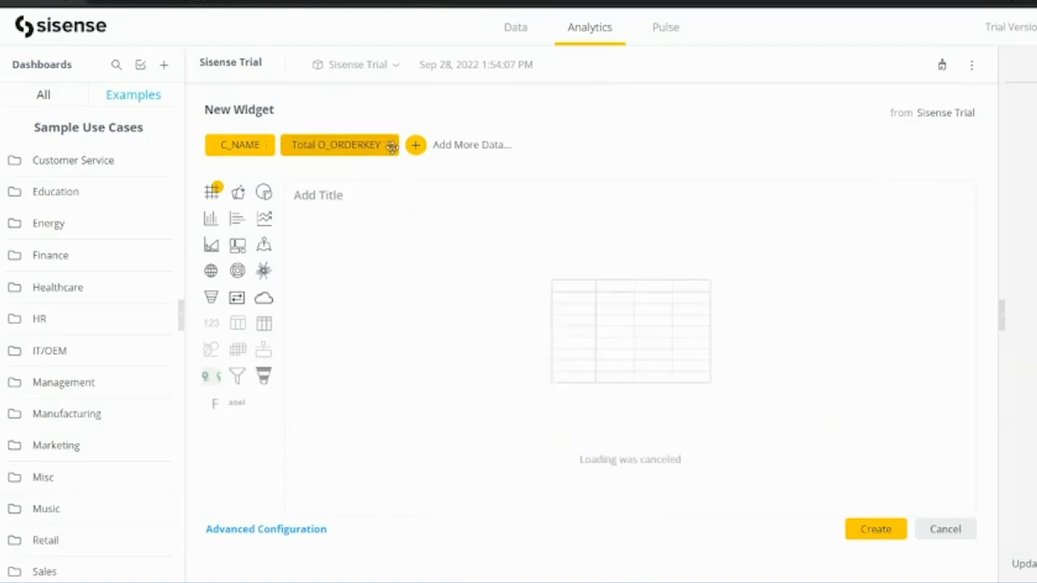
{"action": "left_click", "coordinate": [388, 146]}
{"action": "left_click", "coordinate": [450, 192]}
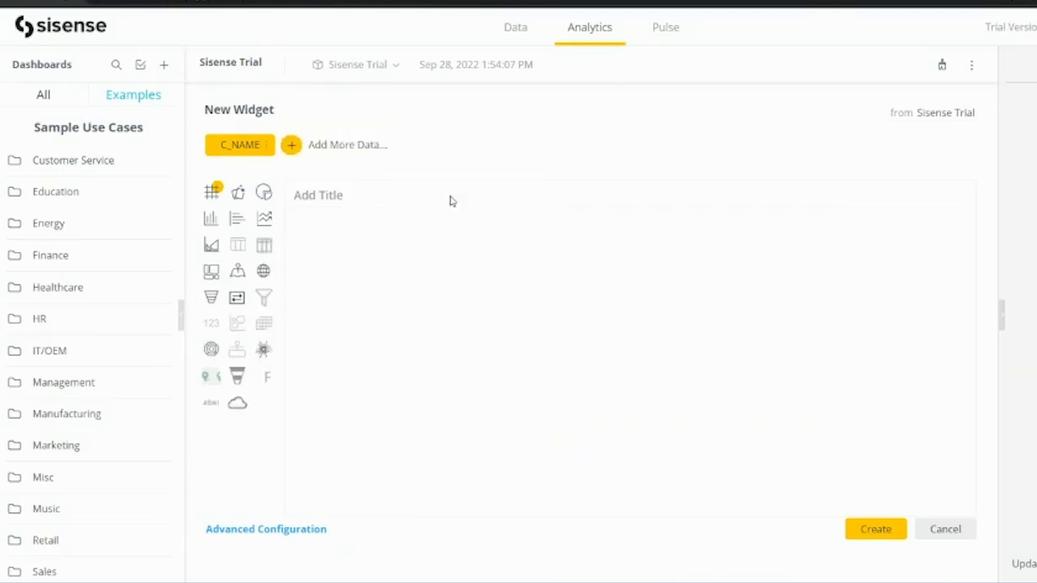
Add O_ORDERSTATUS to the widget from the field list.
{"action": "left_click", "coordinate": [290, 145]}
{"action": "scroll", "coordinate": [542, 414], "scroll_direction": "down", "scroll_amount": 3}
{"action": "scroll", "coordinate": [542, 414], "scroll_direction": "down", "scroll_amount": 1}
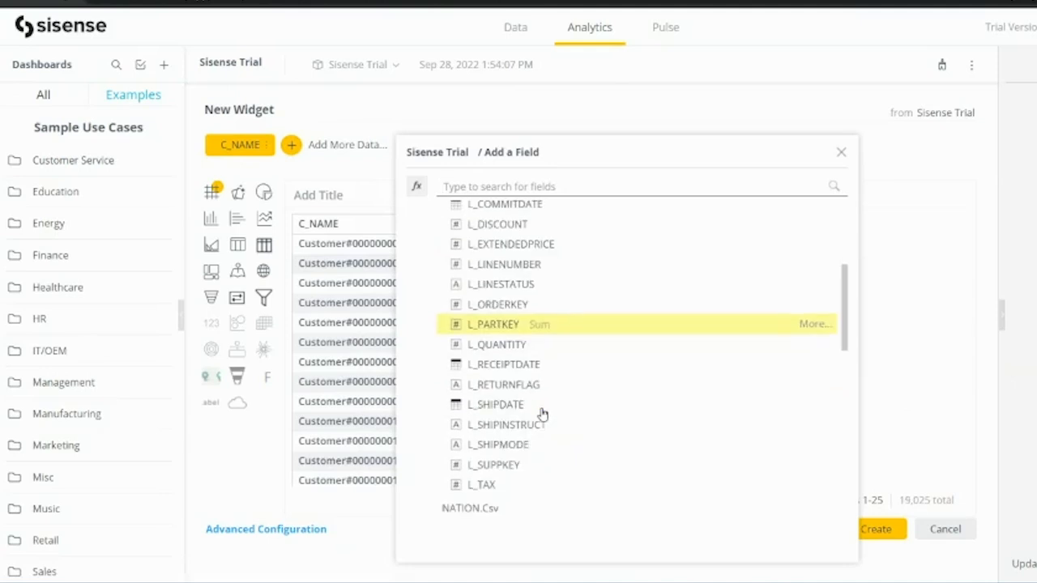
{"action": "scroll", "coordinate": [533, 389], "scroll_direction": "up", "scroll_amount": 1}
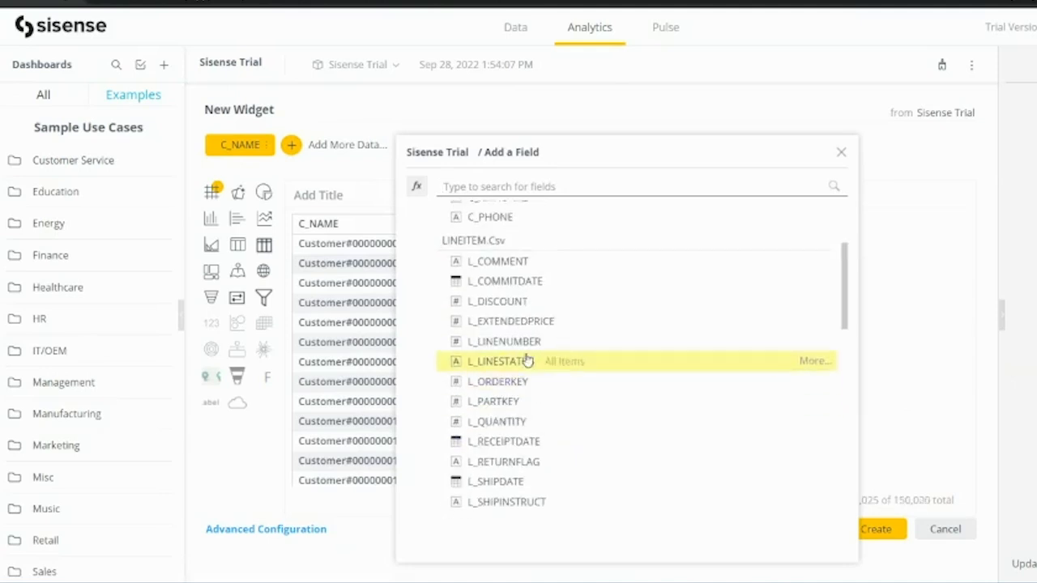
{"action": "scroll", "coordinate": [470, 425], "scroll_direction": "down", "scroll_amount": 4}
{"action": "scroll", "coordinate": [470, 425], "scroll_direction": "down", "scroll_amount": 2}
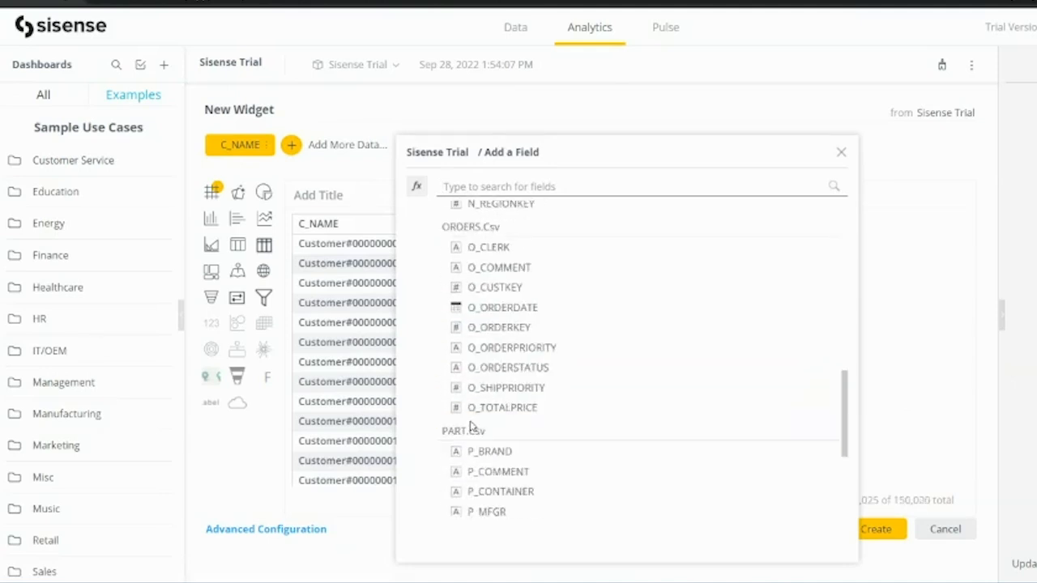
{"action": "scroll", "coordinate": [470, 427], "scroll_direction": "down", "scroll_amount": 2}
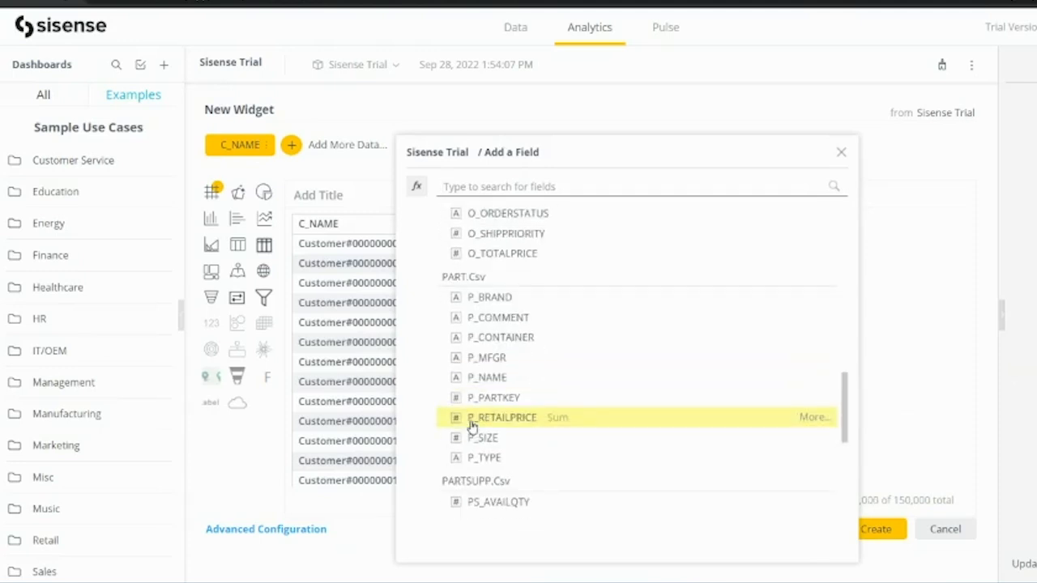
{"action": "scroll", "coordinate": [472, 426], "scroll_direction": "down", "scroll_amount": 2}
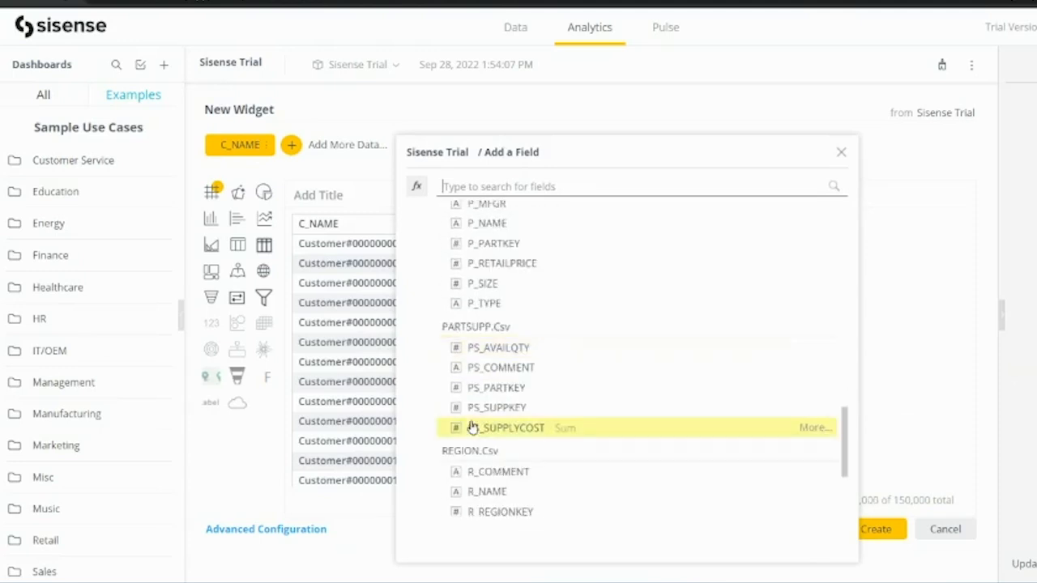
{"action": "scroll", "coordinate": [473, 428], "scroll_direction": "up", "scroll_amount": 5}
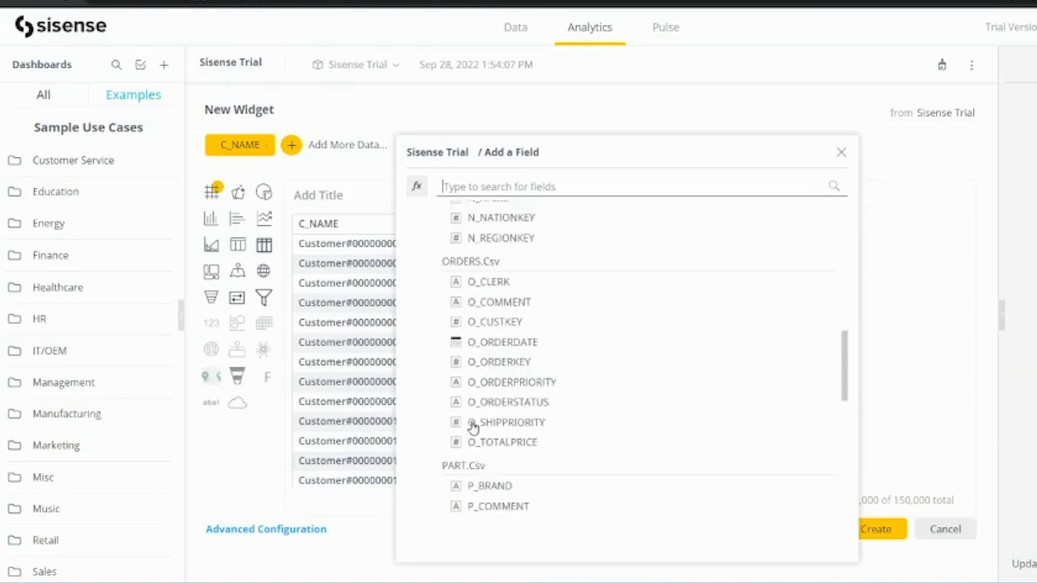
{"action": "scroll", "coordinate": [473, 428], "scroll_direction": "down", "scroll_amount": 7}
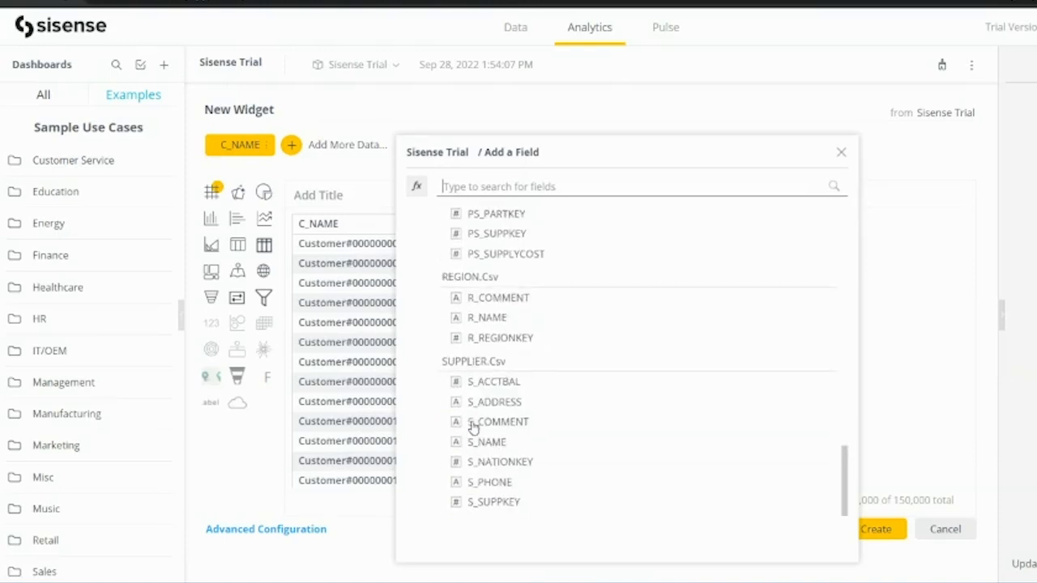
{"action": "scroll", "coordinate": [474, 426], "scroll_direction": "up", "scroll_amount": 10}
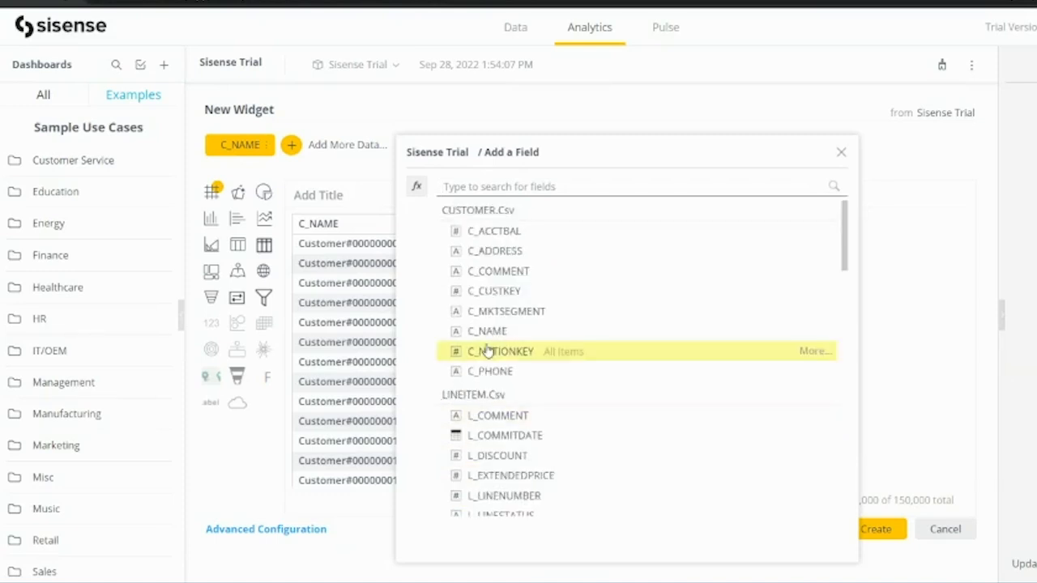
{"action": "scroll", "coordinate": [484, 379], "scroll_direction": "down", "scroll_amount": 1}
{"action": "scroll", "coordinate": [484, 381], "scroll_direction": "down", "scroll_amount": 5}
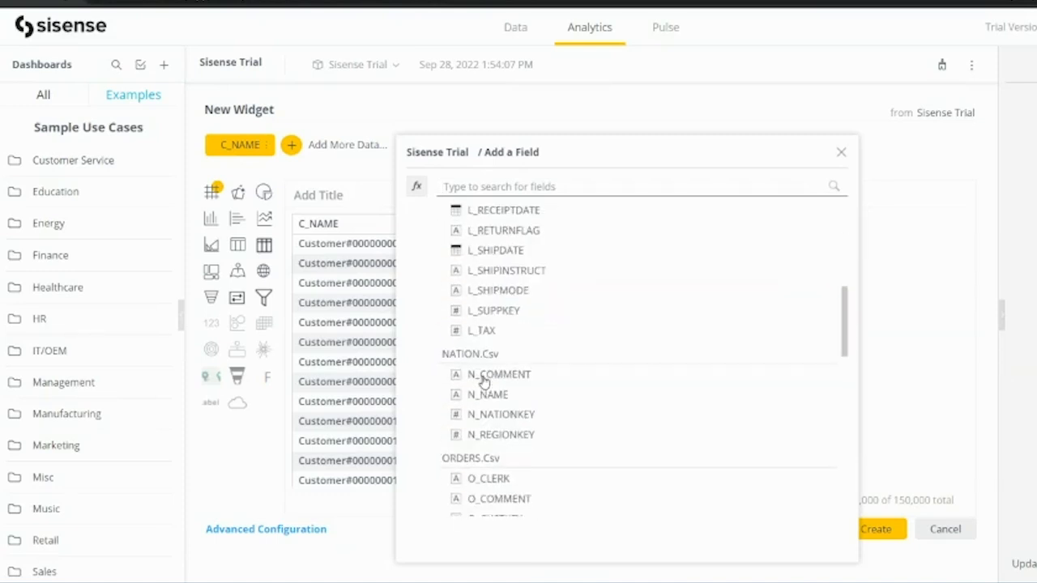
{"action": "scroll", "coordinate": [483, 381], "scroll_direction": "down", "scroll_amount": 3}
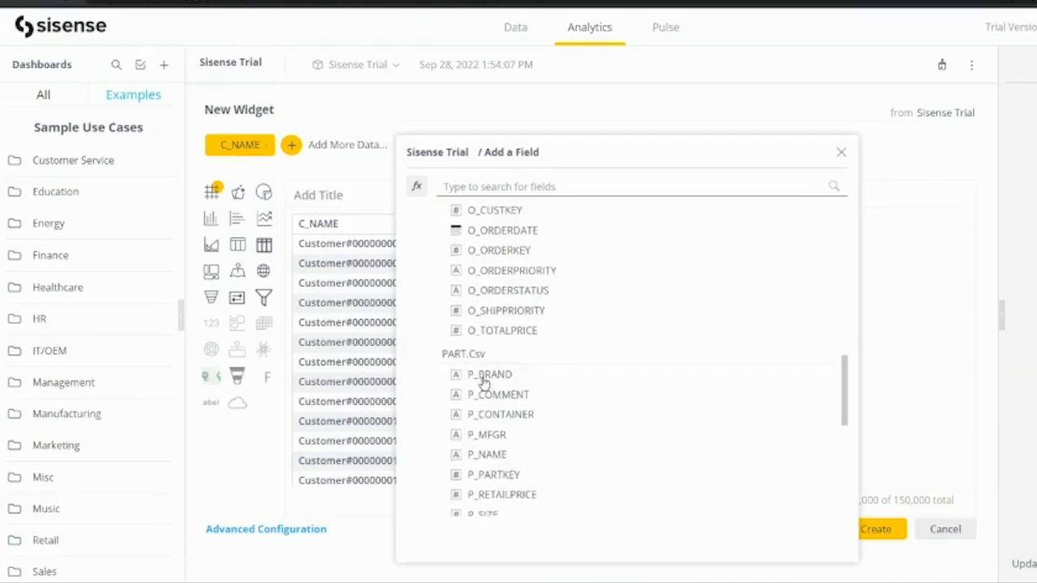
{"action": "scroll", "coordinate": [482, 379], "scroll_direction": "up", "scroll_amount": 2}
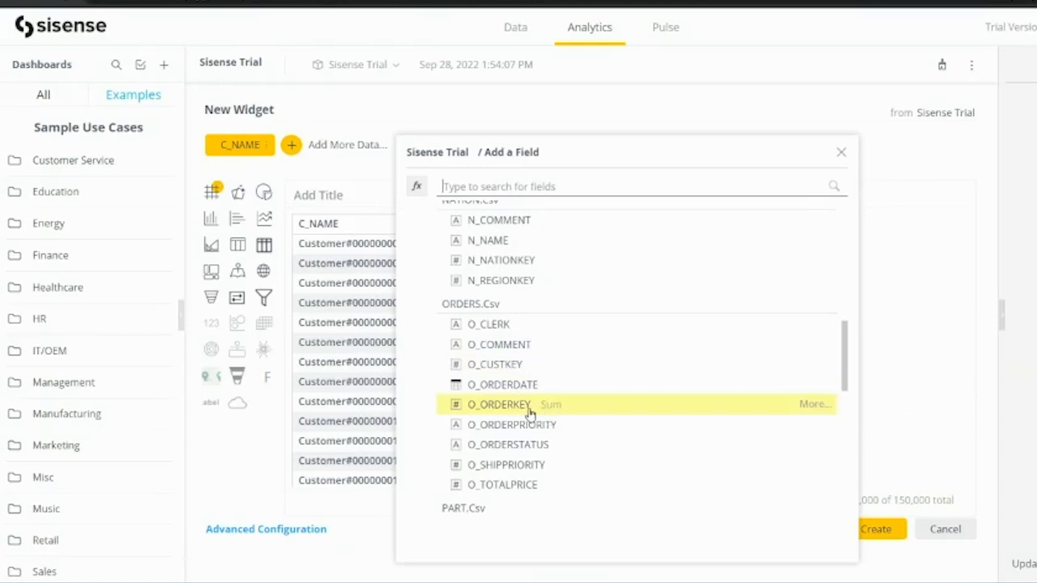
{"action": "left_click", "coordinate": [810, 405]}
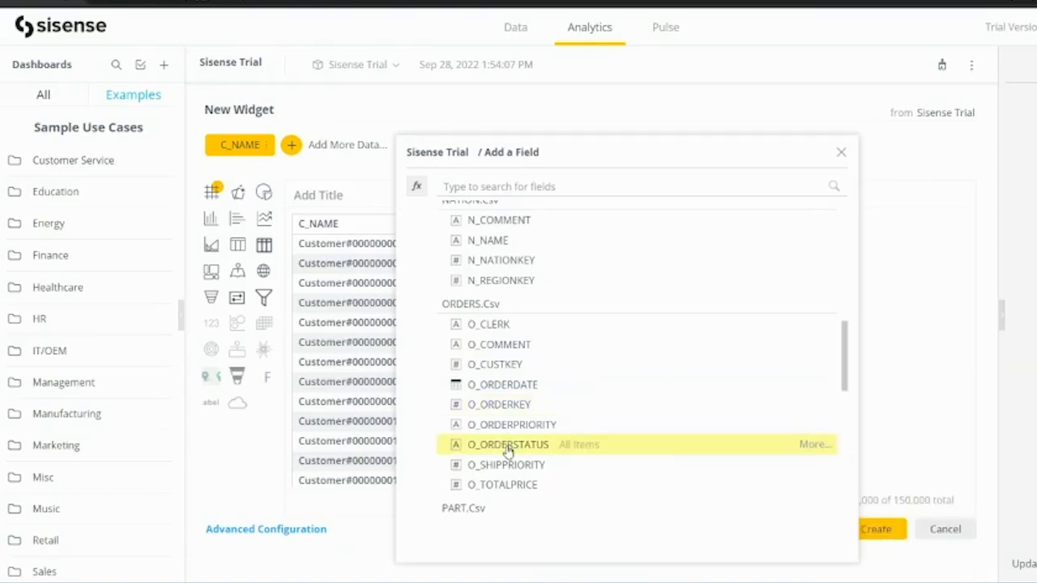
{"action": "left_click", "coordinate": [565, 448]}
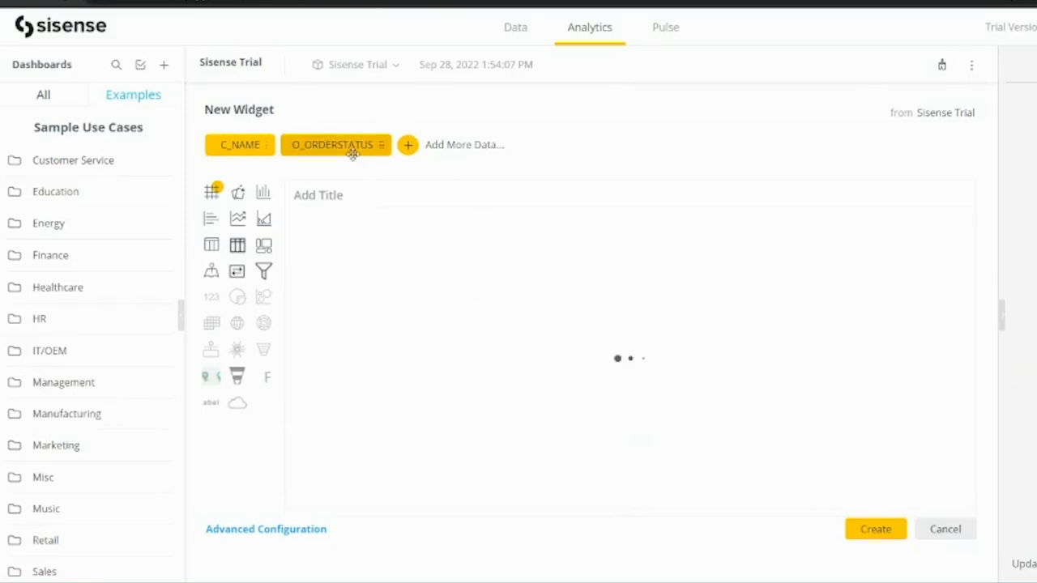
Remove O_ORDERSTATUS and create the C_NAME-only table widget on the dashboard.
{"action": "left_click", "coordinate": [386, 144]}
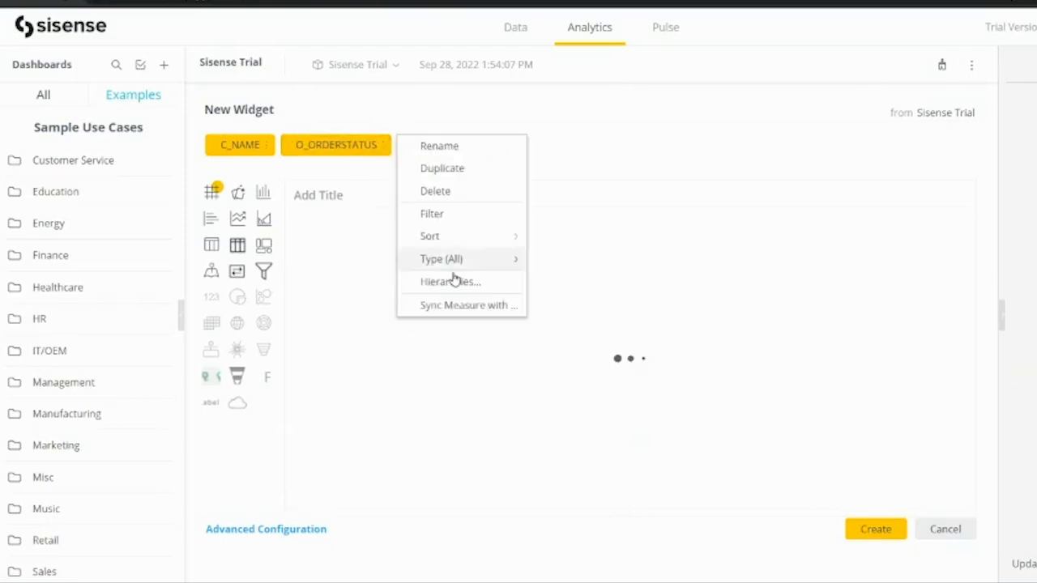
{"action": "left_click", "coordinate": [436, 191]}
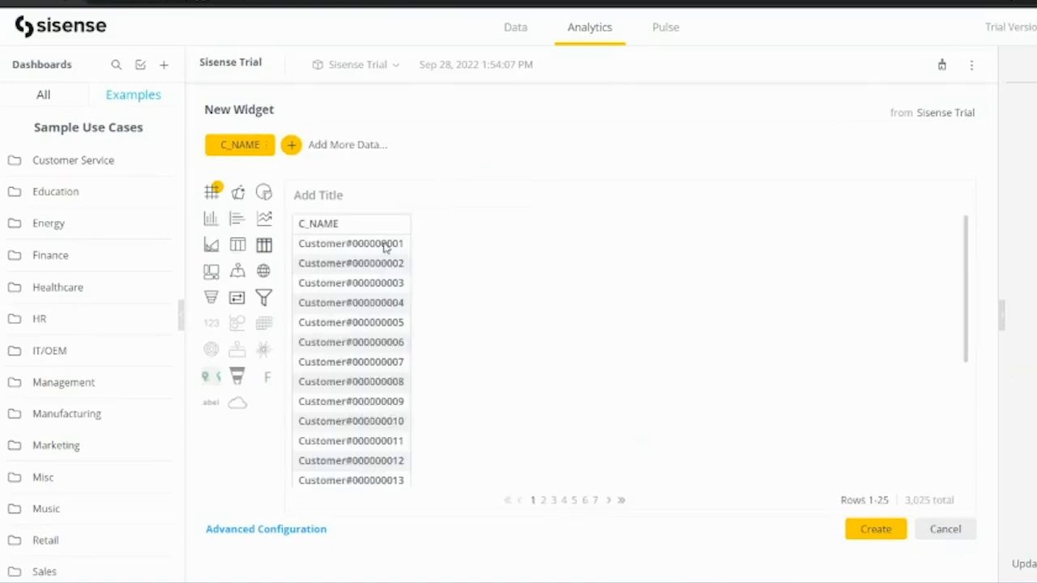
{"action": "double_click", "coordinate": [376, 249]}
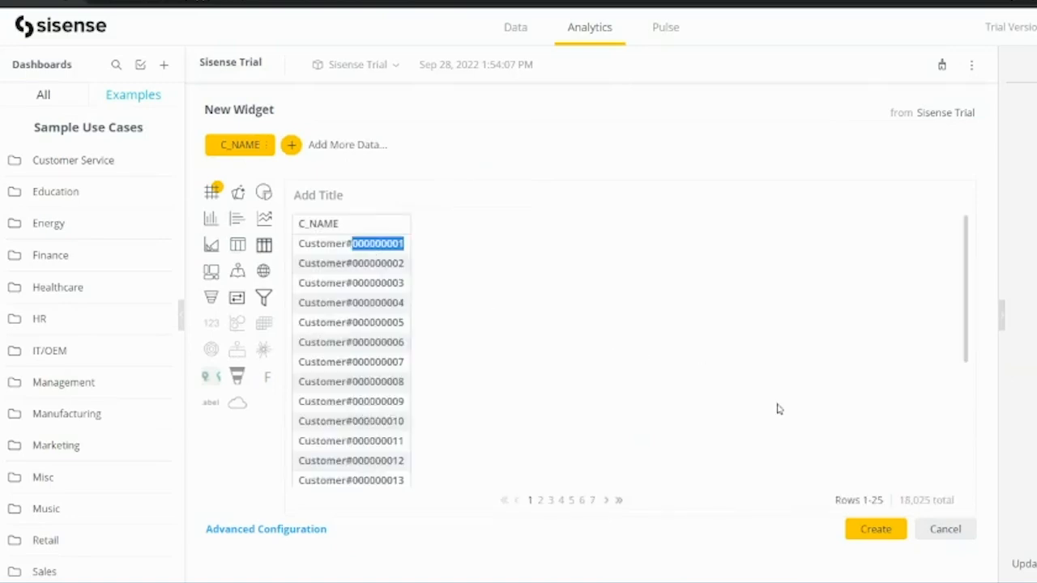
{"action": "left_click", "coordinate": [865, 527]}
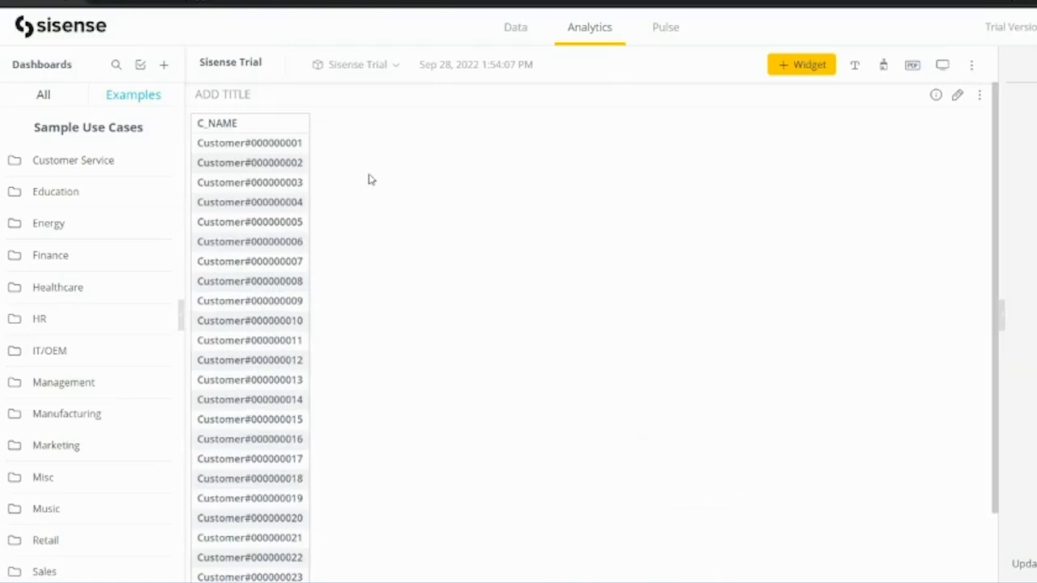
Review the C_NAME customer table and its widget options without changing anything.
{"action": "scroll", "coordinate": [450, 419], "scroll_direction": "down", "scroll_amount": 2}
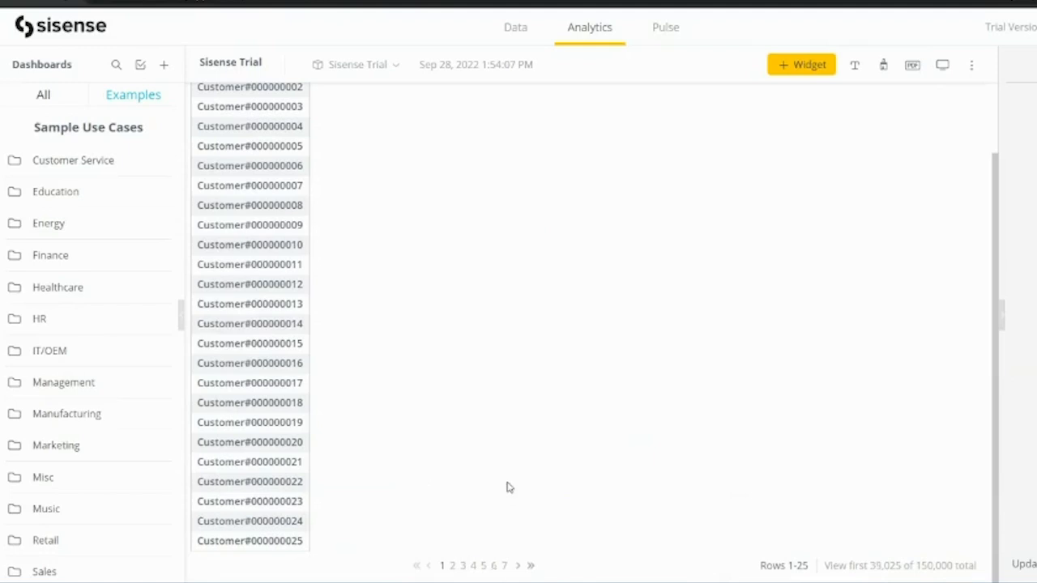
{"action": "scroll", "coordinate": [526, 403], "scroll_direction": "up", "scroll_amount": 2}
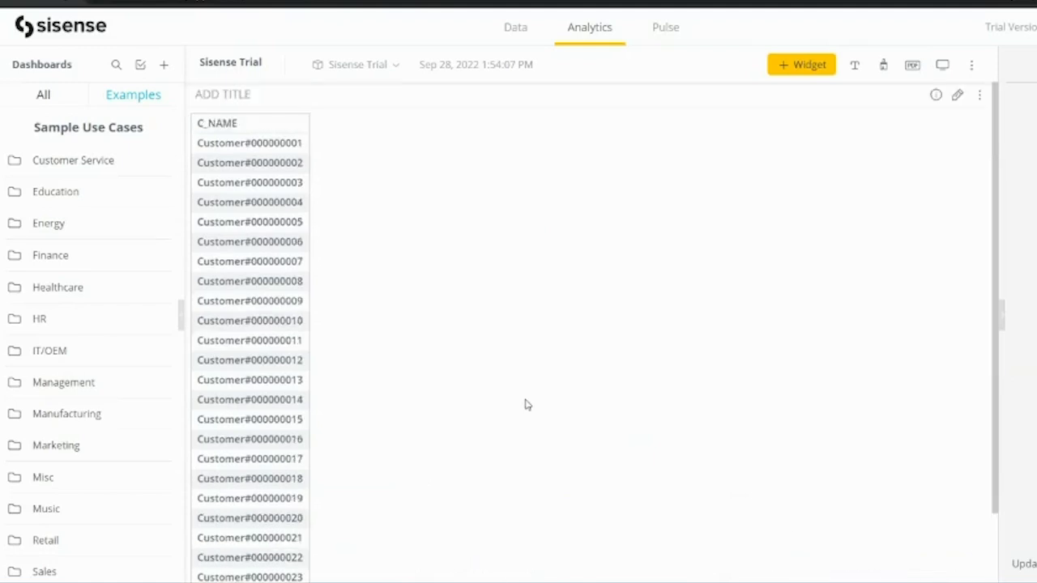
{"action": "double_click", "coordinate": [231, 143]}
{"action": "left_click", "coordinate": [253, 144]}
{"action": "left_click", "coordinate": [981, 96]}
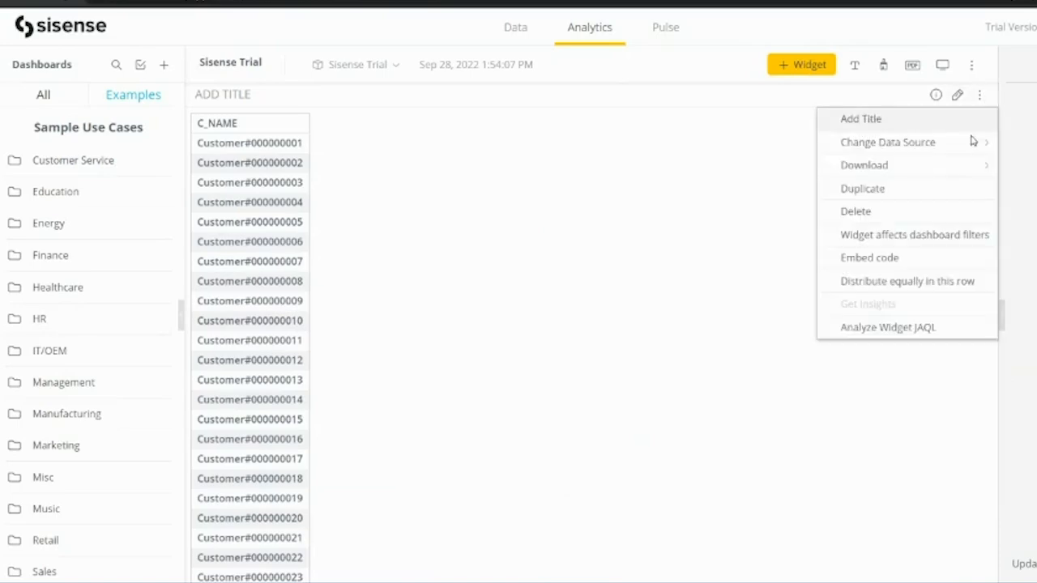
{"action": "left_click", "coordinate": [745, 201]}
Start another new widget, look at the data sources, then abandon it.
{"action": "left_click", "coordinate": [799, 65]}
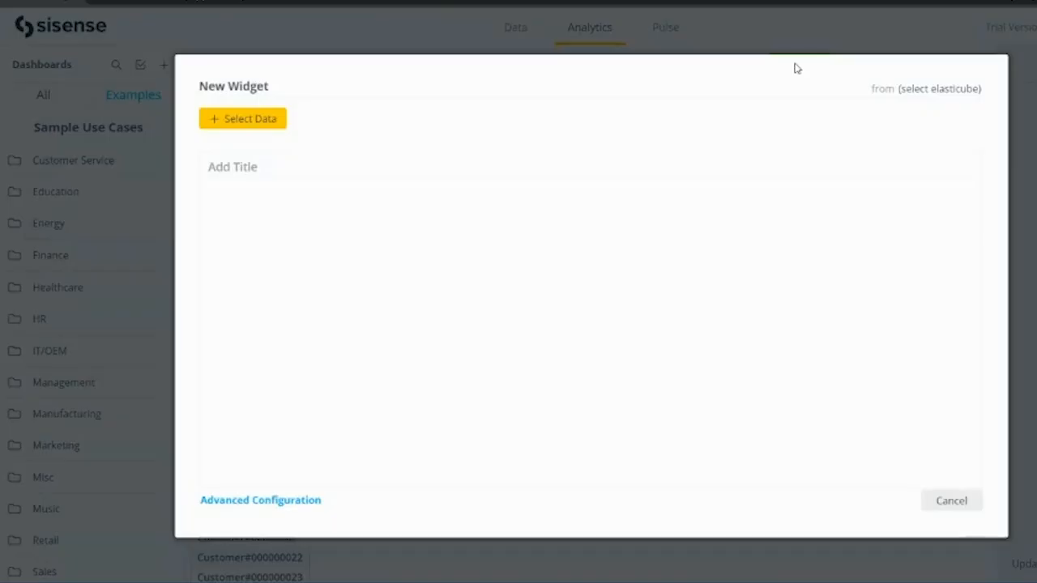
{"action": "left_click", "coordinate": [248, 119]}
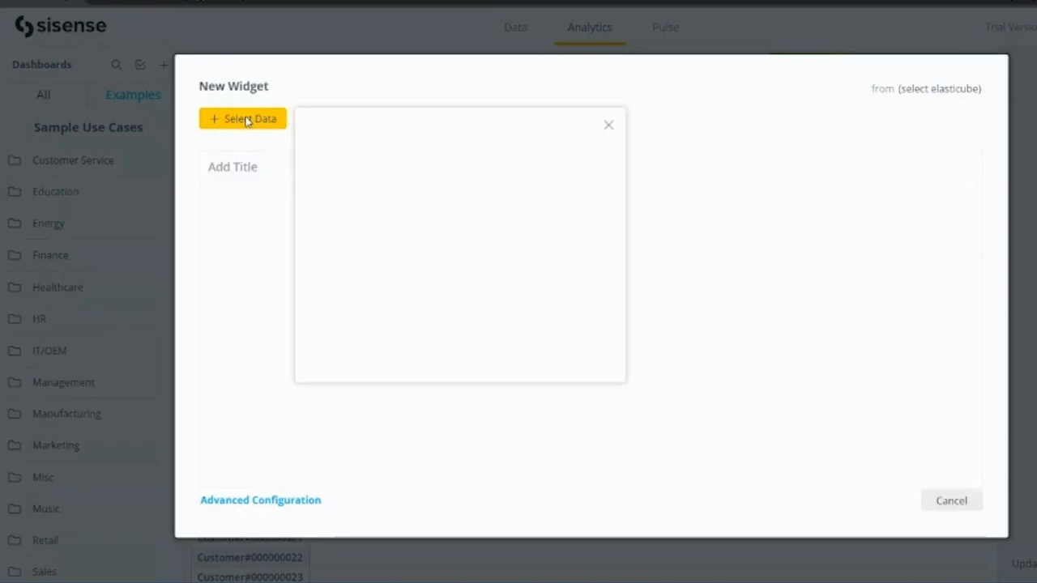
{"action": "left_click", "coordinate": [609, 128]}
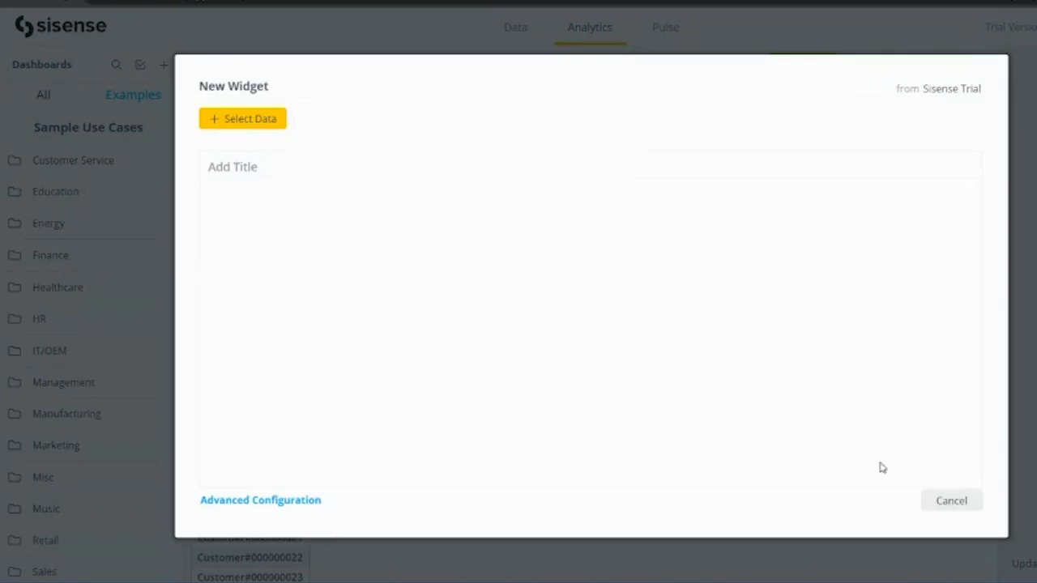
{"action": "left_click", "coordinate": [941, 504]}
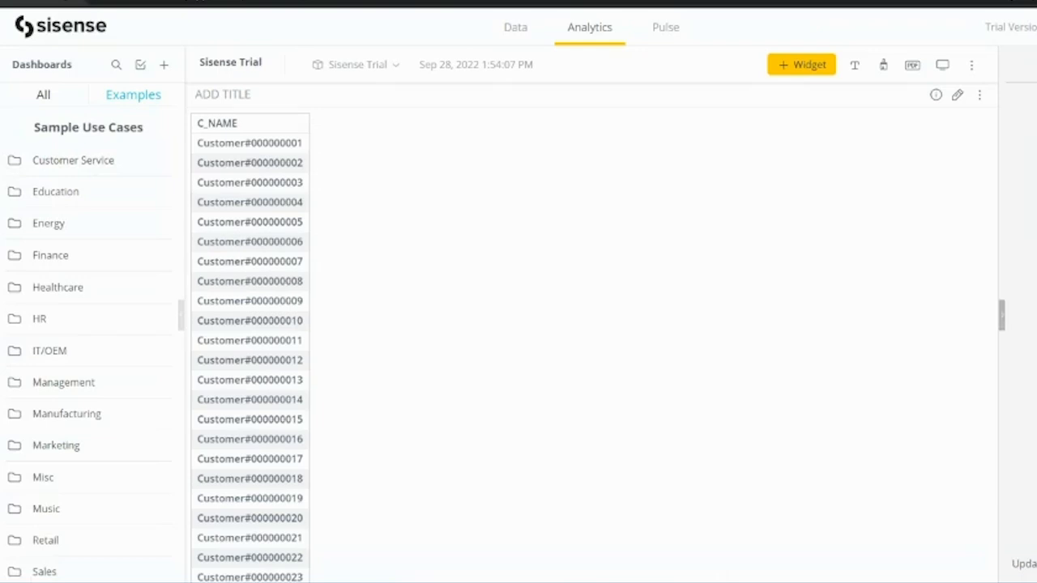
{"action": "left_click", "coordinate": [980, 96]}
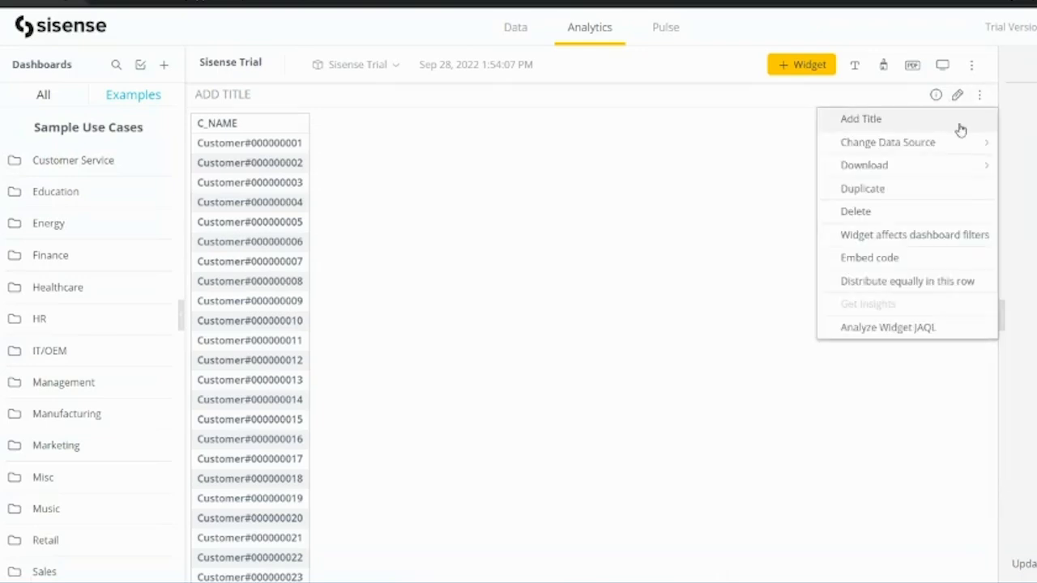
{"action": "left_click", "coordinate": [932, 291]}
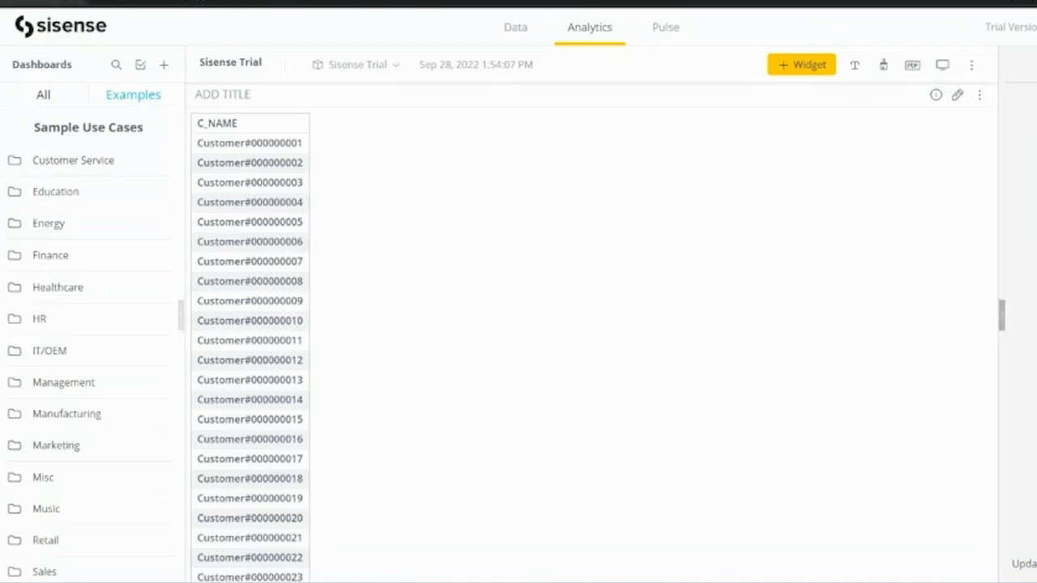
{"action": "left_click", "coordinate": [371, 72]}
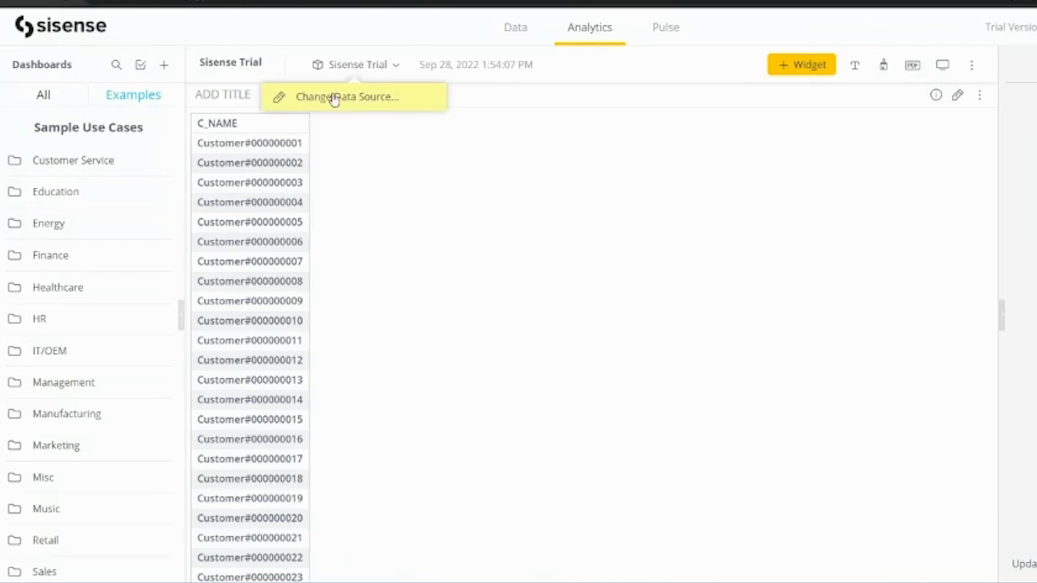
{"action": "left_click", "coordinate": [717, 101]}
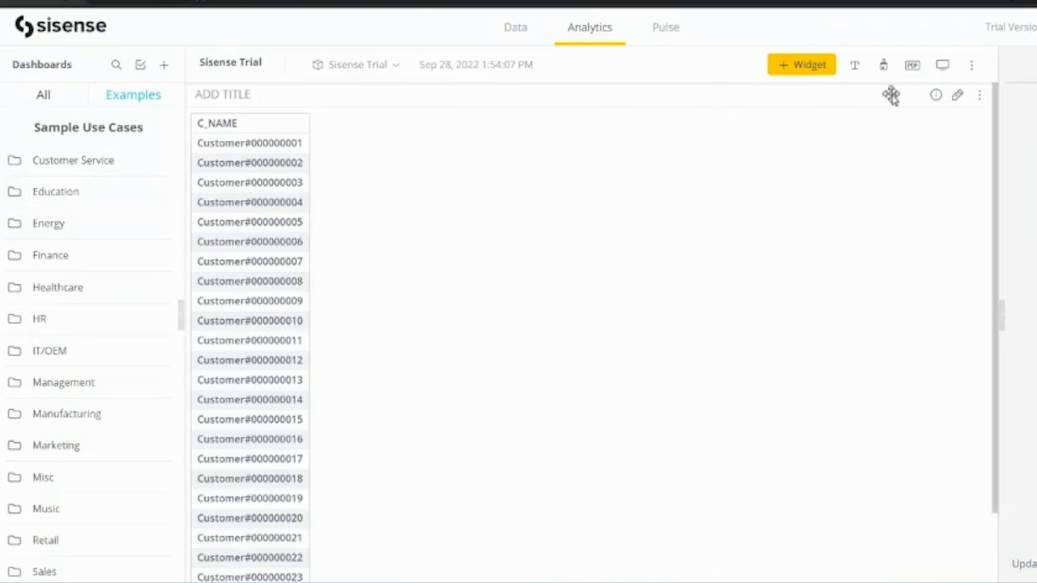
{"action": "left_click", "coordinate": [959, 98]}
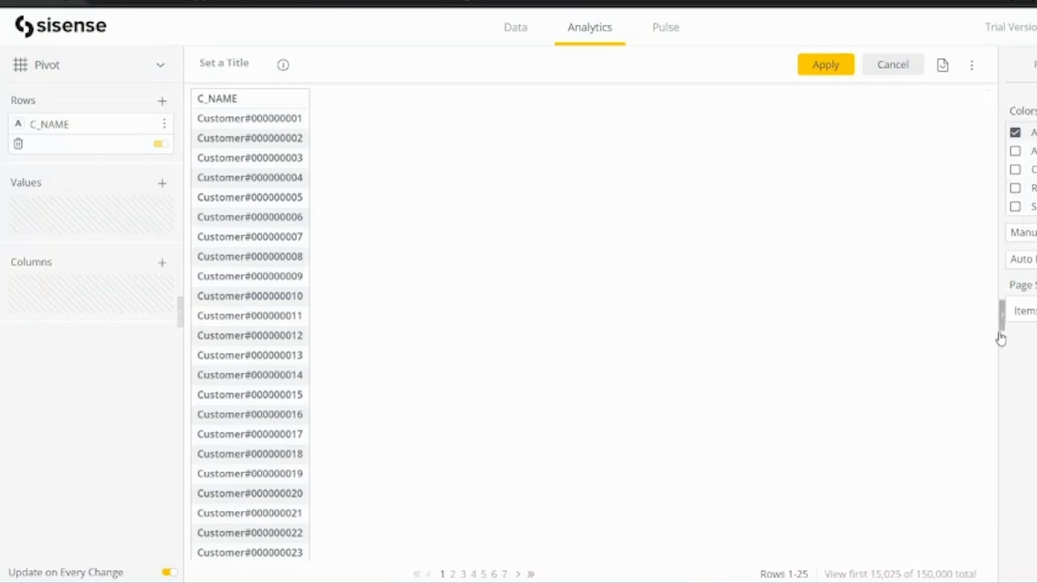
{"action": "scroll", "coordinate": [811, 472], "scroll_direction": "down", "scroll_amount": 1}
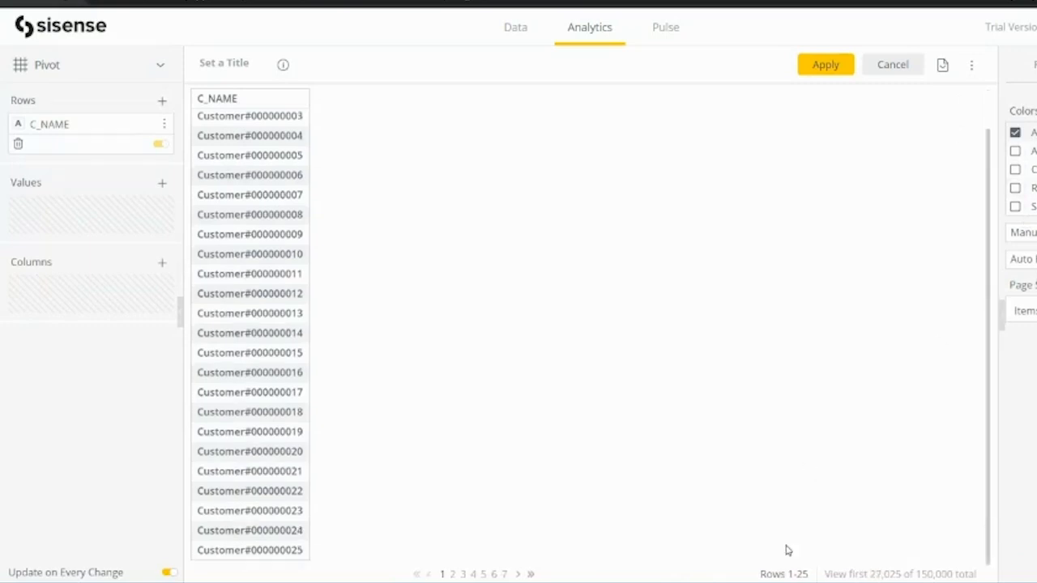
{"action": "scroll", "coordinate": [573, 431], "scroll_direction": "up", "scroll_amount": 1}
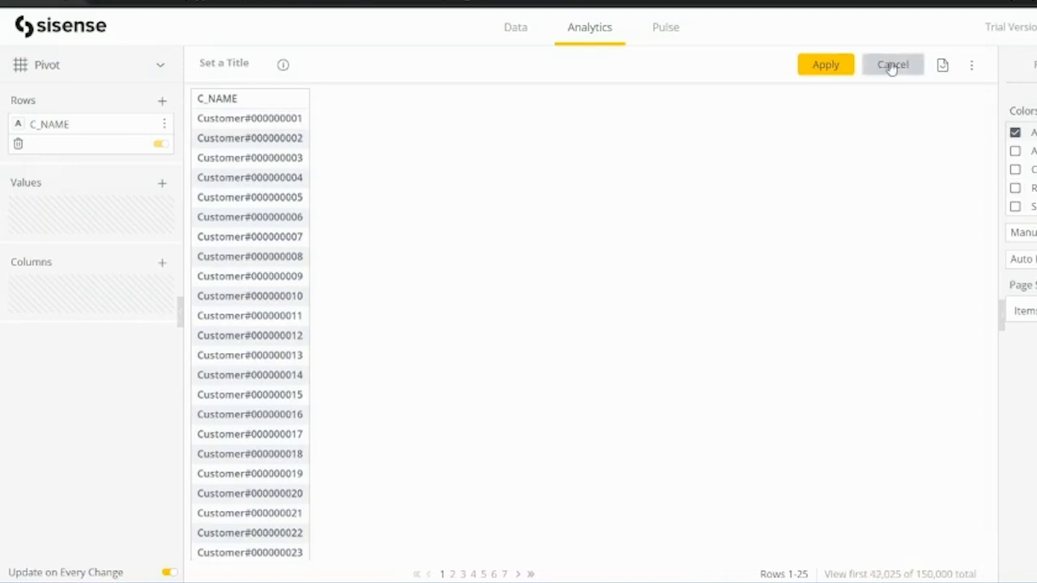
{"action": "left_click", "coordinate": [941, 65]}
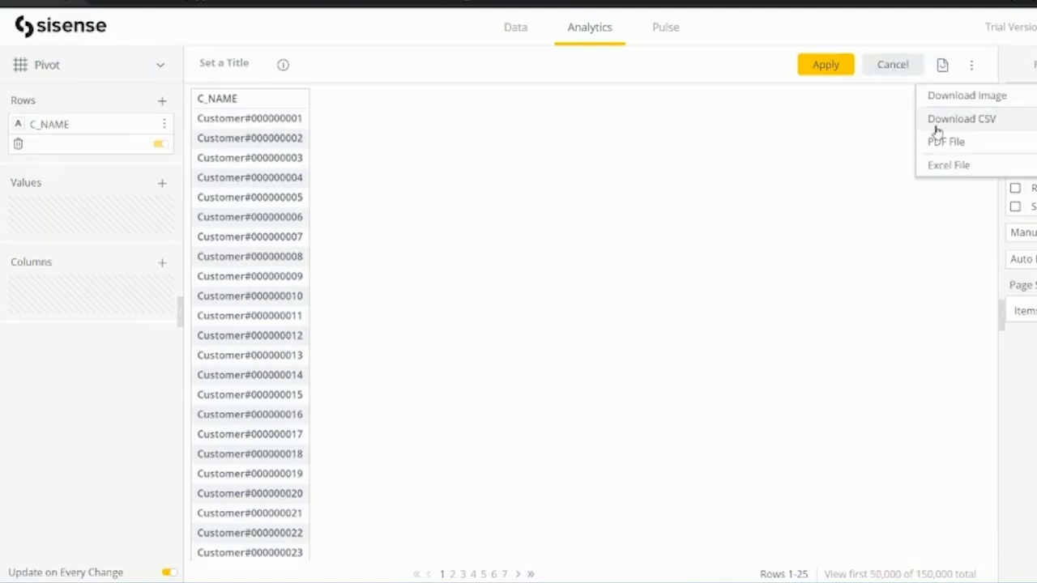
{"action": "left_click", "coordinate": [835, 67]}
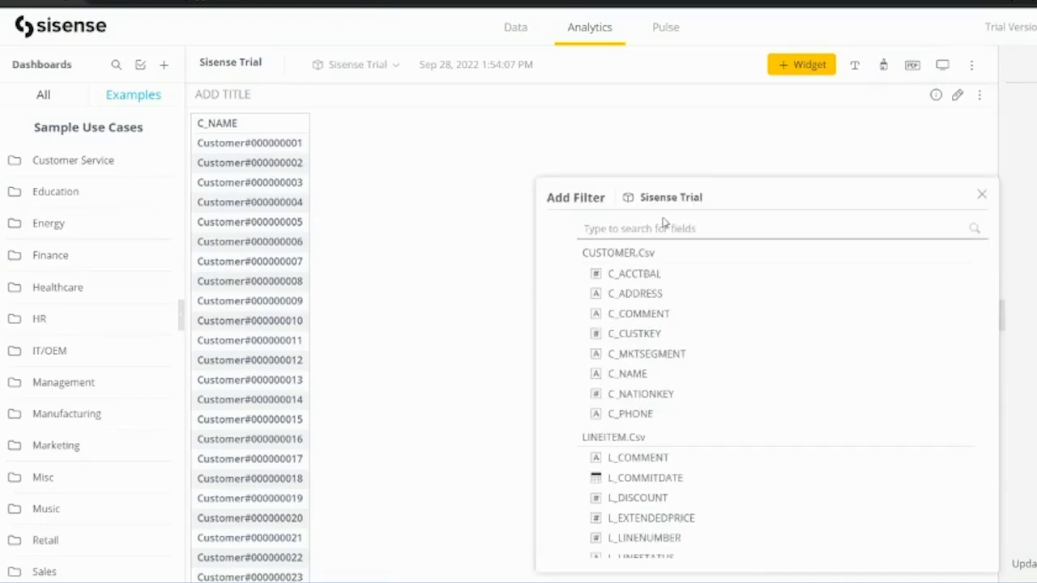
Add an N_NAME filter with only INDIA selected and apply it to the dashboard.
{"action": "scroll", "coordinate": [606, 454], "scroll_direction": "down", "scroll_amount": 8}
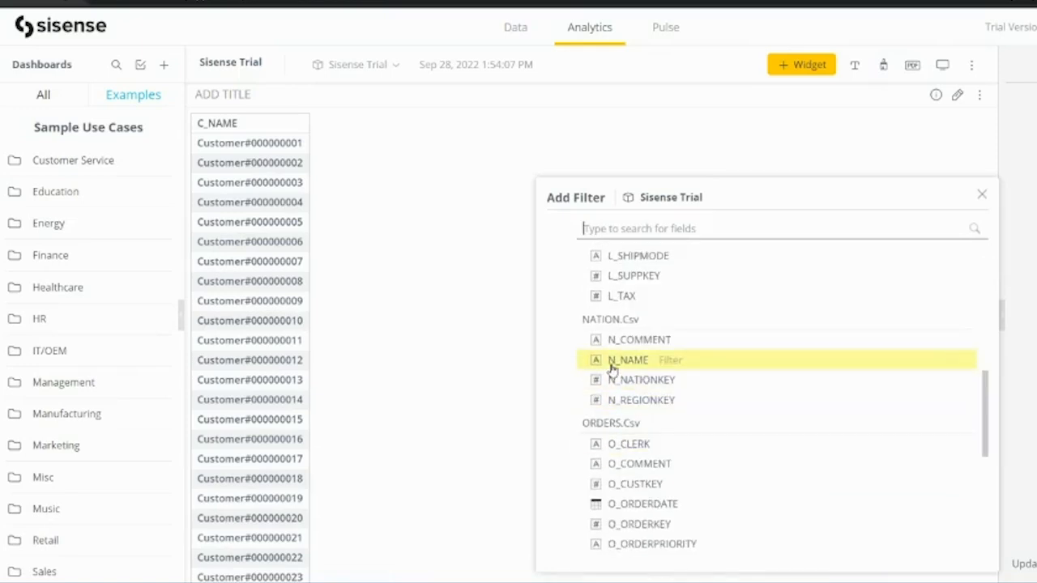
{"action": "left_click", "coordinate": [614, 360]}
{"action": "left_click", "coordinate": [757, 294]}
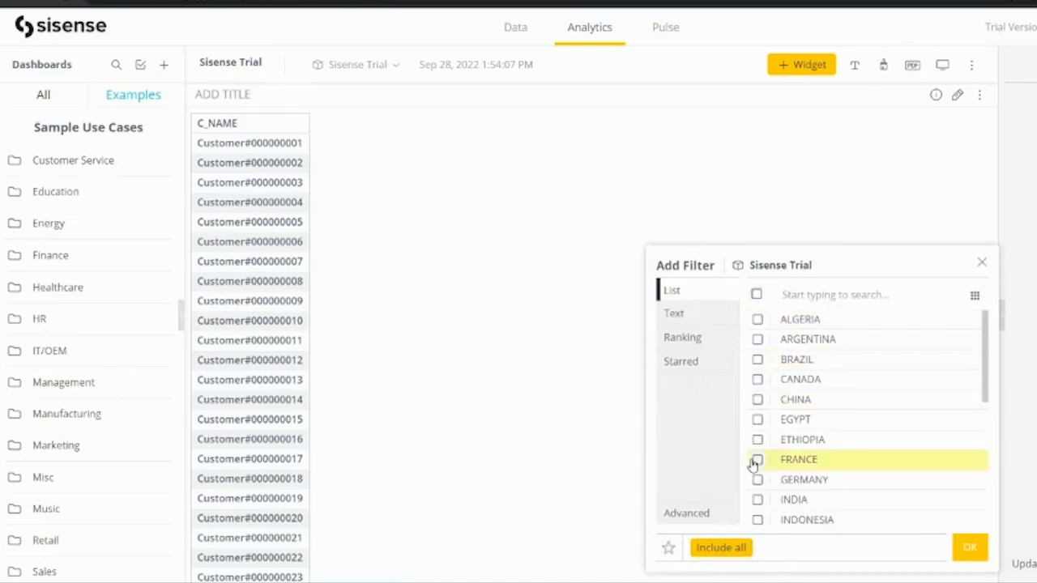
{"action": "left_click", "coordinate": [758, 500]}
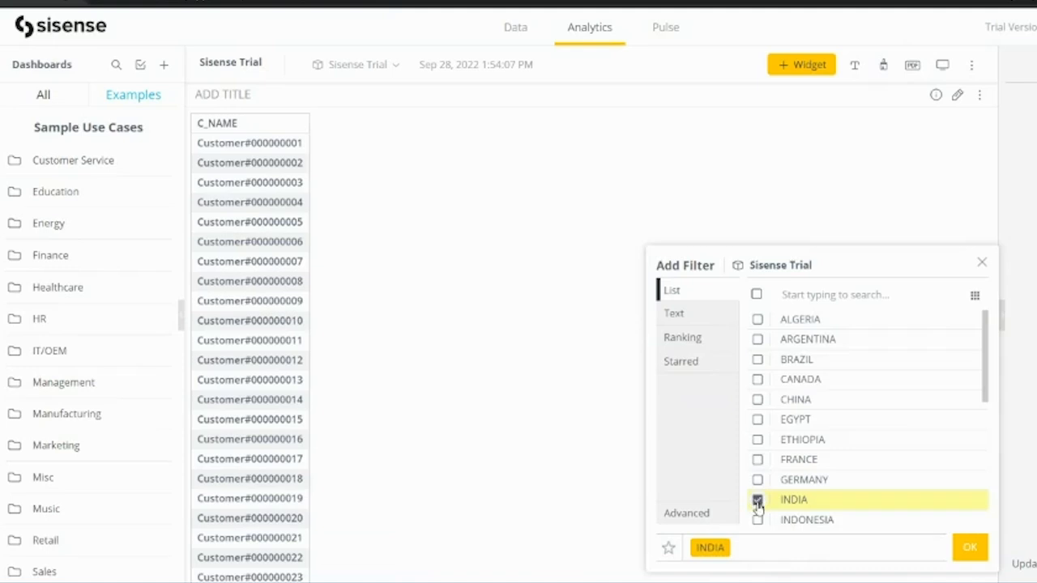
{"action": "left_click", "coordinate": [969, 551]}
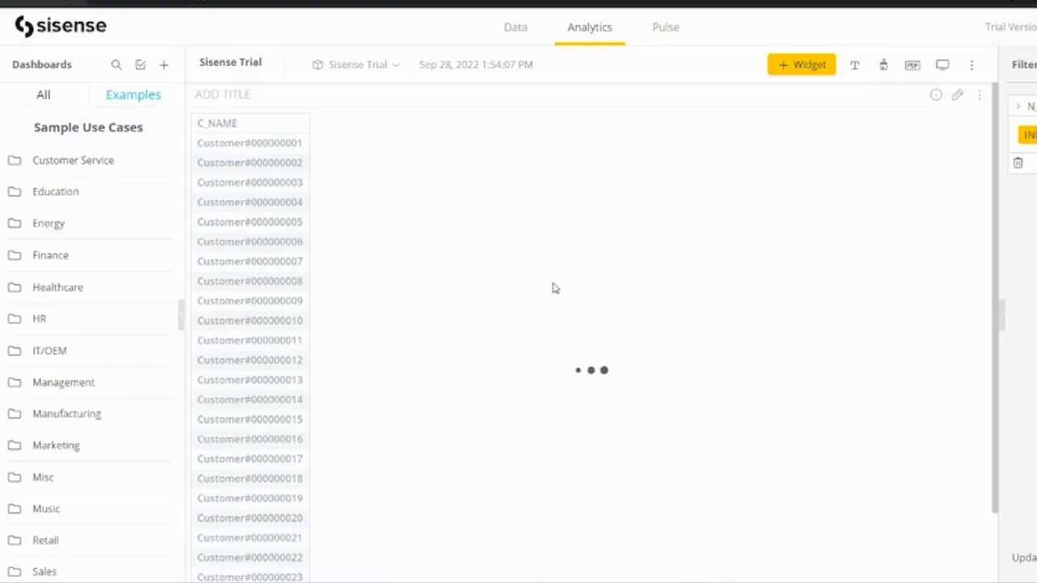
{"action": "left_click", "coordinate": [911, 68]}
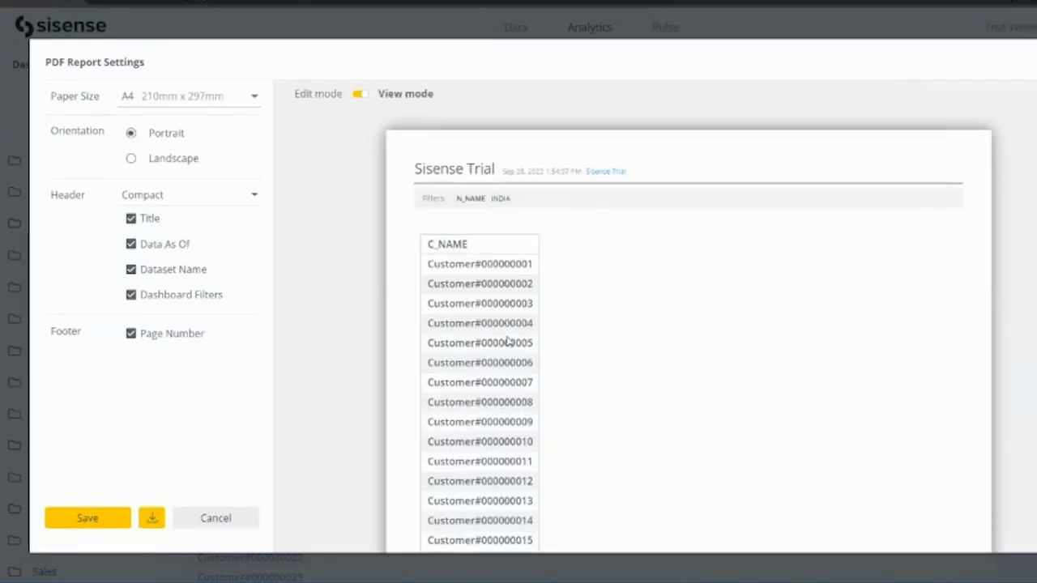
{"action": "scroll", "coordinate": [507, 344], "scroll_direction": "down", "scroll_amount": 5}
{"action": "scroll", "coordinate": [507, 344], "scroll_direction": "up", "scroll_amount": 5}
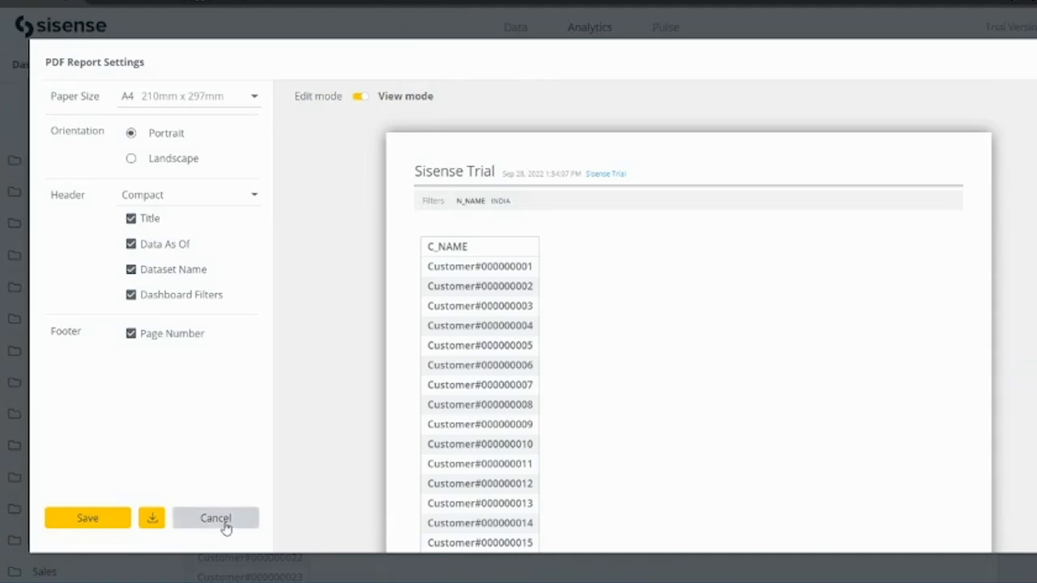
{"action": "left_click", "coordinate": [190, 528]}
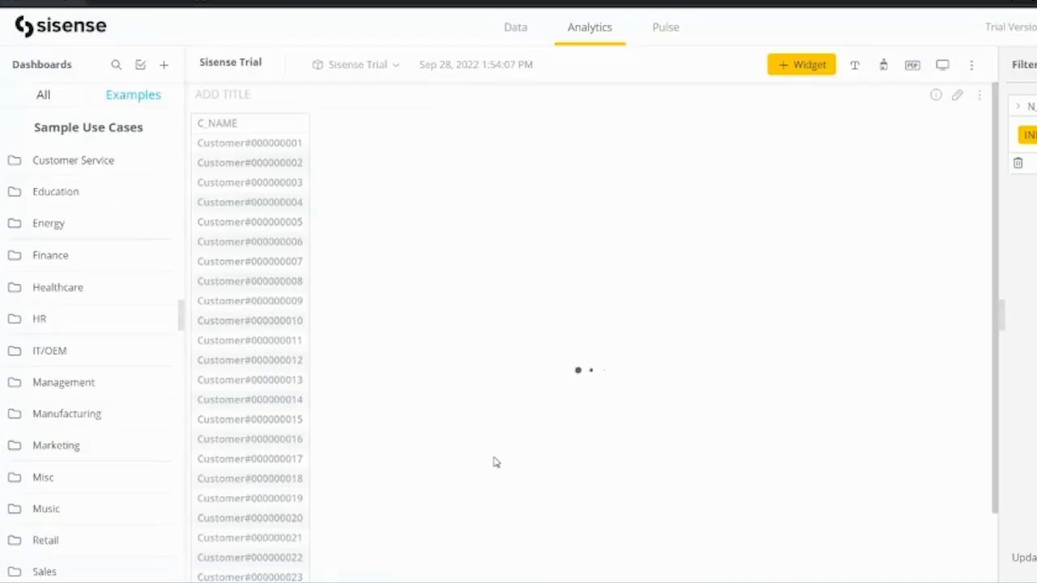
{"action": "left_click", "coordinate": [971, 67]}
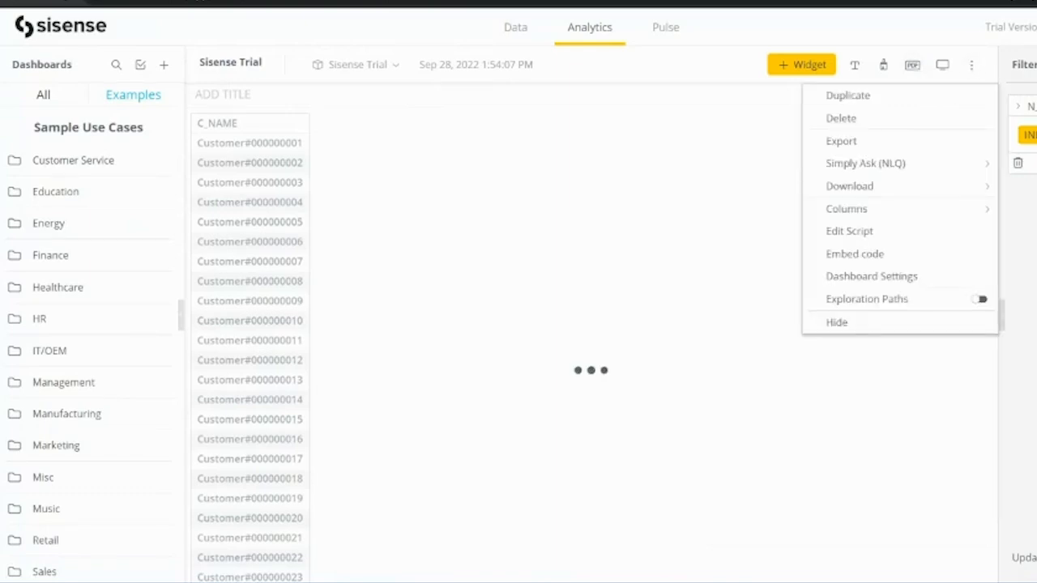
{"action": "left_click", "coordinate": [971, 66]}
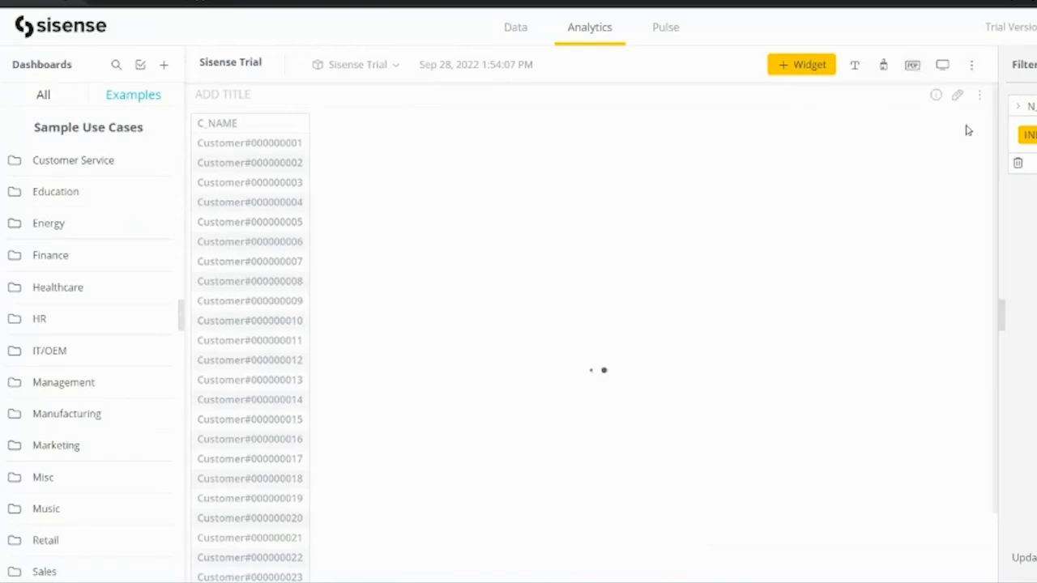
{"action": "left_click", "coordinate": [885, 67]}
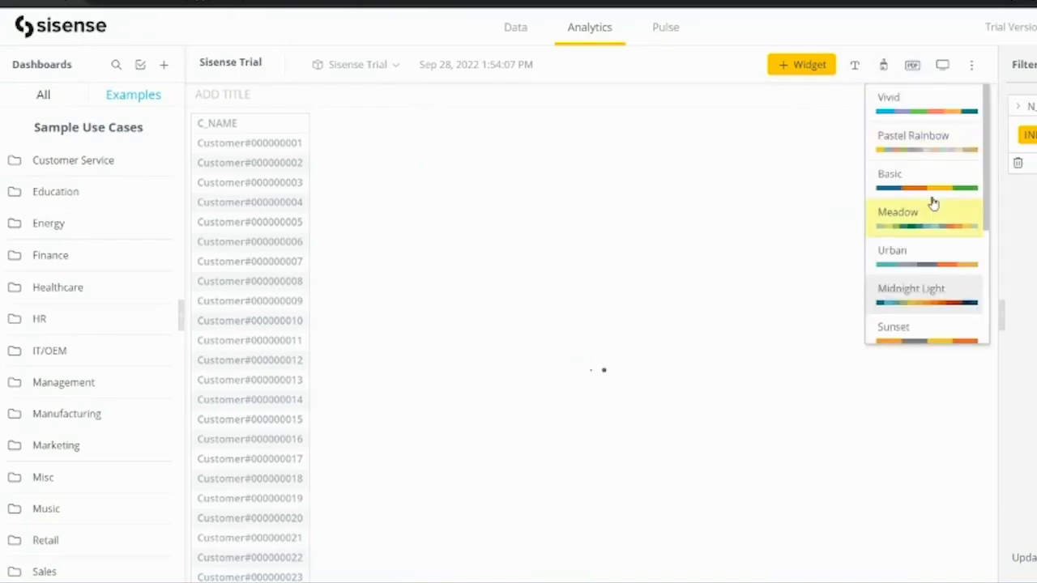
{"action": "scroll", "coordinate": [899, 281], "scroll_direction": "down", "scroll_amount": 3}
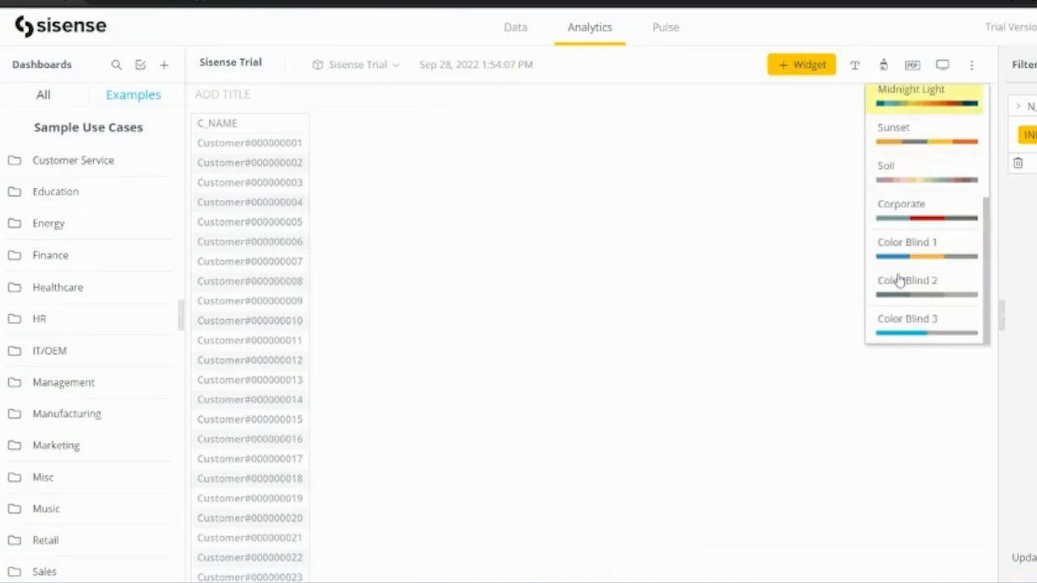
{"action": "scroll", "coordinate": [899, 280], "scroll_direction": "up", "scroll_amount": 2}
{"action": "scroll", "coordinate": [898, 279], "scroll_direction": "up", "scroll_amount": 2}
{"action": "left_click", "coordinate": [898, 280]}
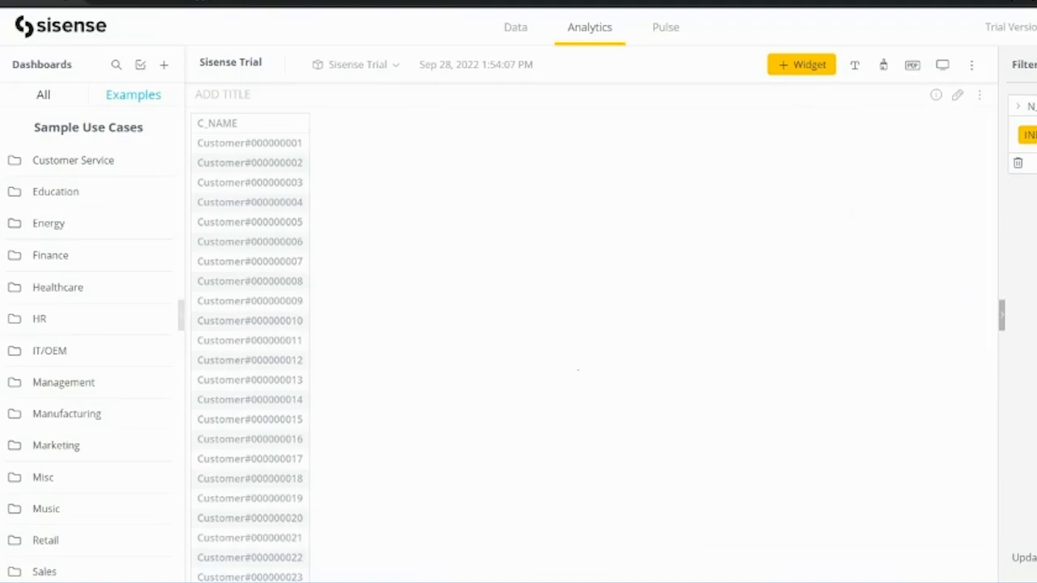
Add a new text widget and drag it up toward the C_NAME table.
{"action": "left_click", "coordinate": [854, 68]}
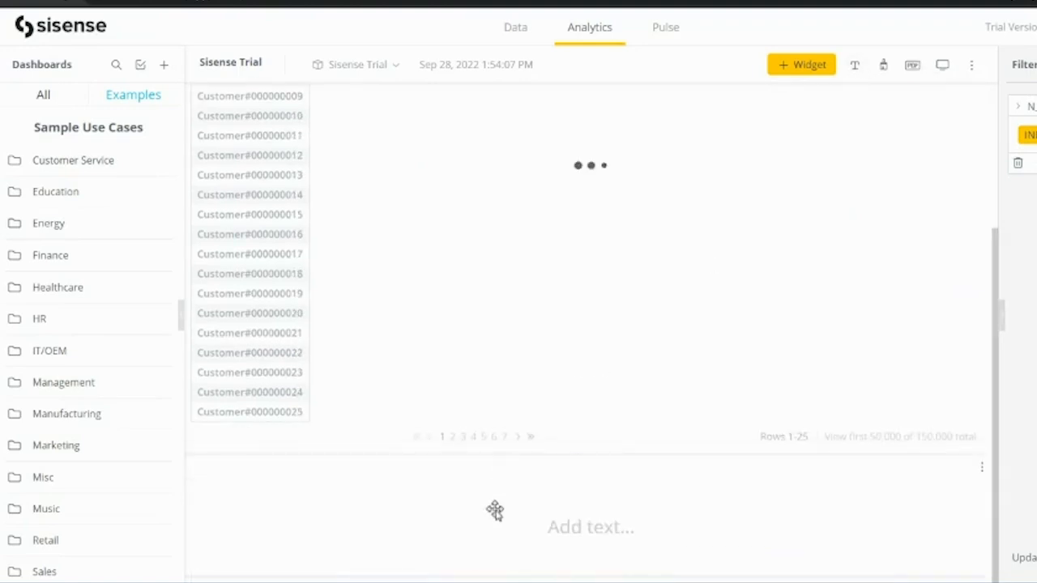
{"action": "left_click_drag", "start_coordinate": [503, 532], "coordinate": [466, 62]}
{"action": "scroll", "coordinate": [466, 347], "scroll_direction": "down", "scroll_amount": 3}
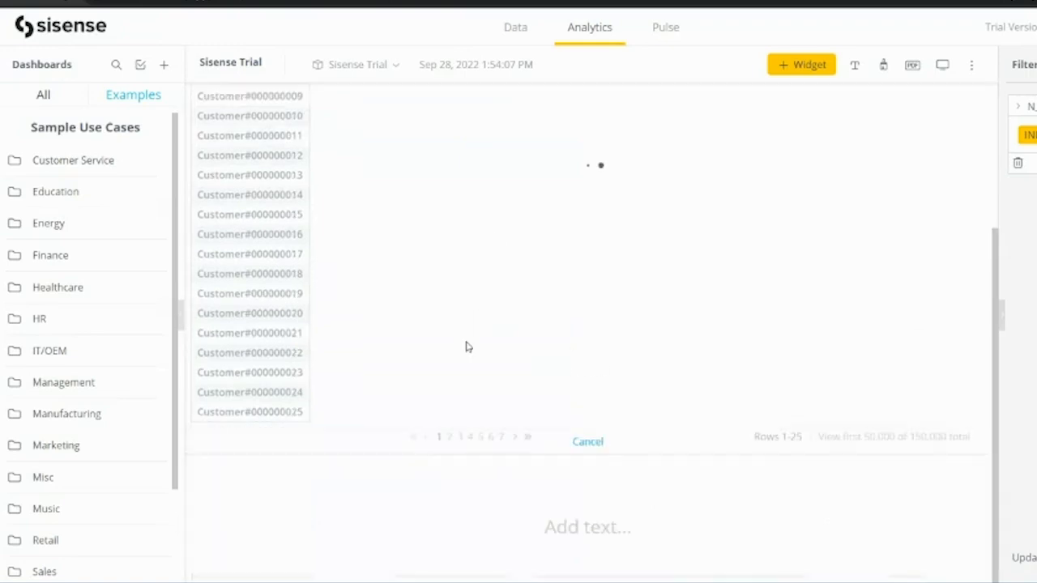
{"action": "left_click_drag", "start_coordinate": [540, 505], "coordinate": [543, 176]}
{"action": "scroll", "coordinate": [483, 417], "scroll_direction": "up", "scroll_amount": 2}
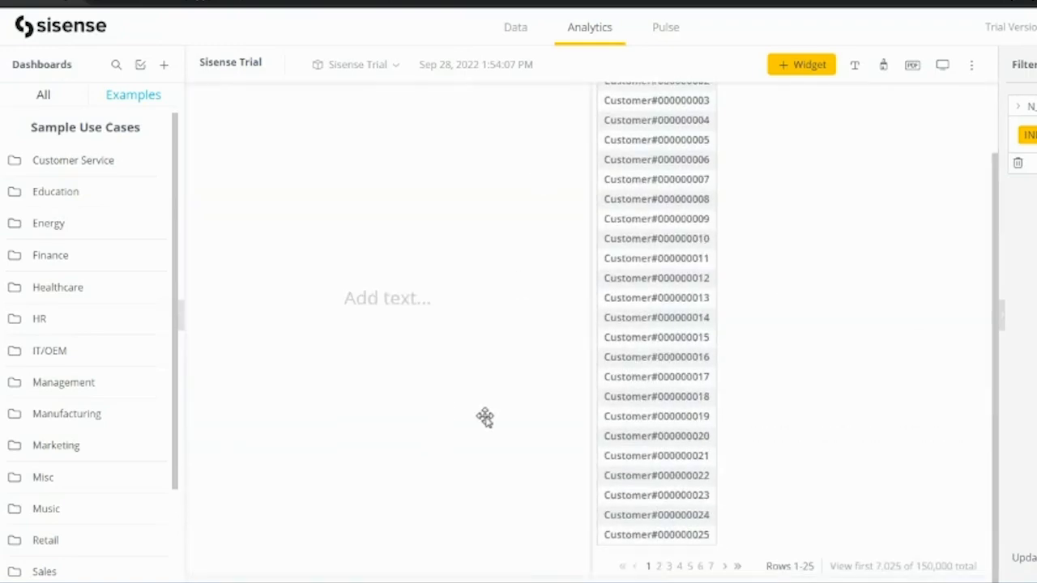
Put the text widget at the dashboard top with the table below, and shorten it.
{"action": "left_click_drag", "start_coordinate": [417, 435], "coordinate": [580, 54]}
{"action": "left_click_drag", "start_coordinate": [702, 92], "coordinate": [429, 562]}
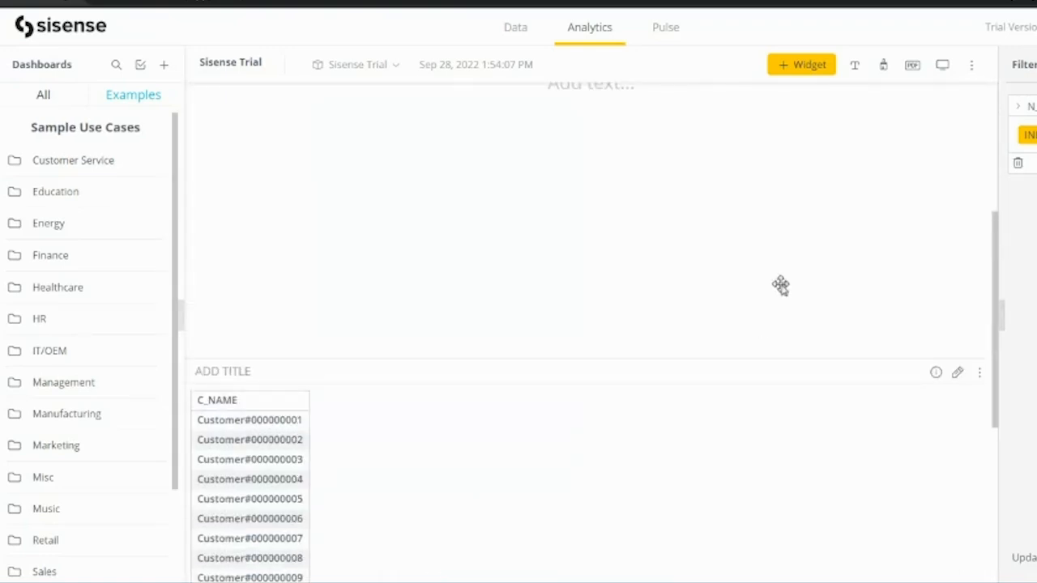
{"action": "left_click", "coordinate": [781, 285]}
{"action": "left_click_drag", "start_coordinate": [889, 362], "coordinate": [865, 96]}
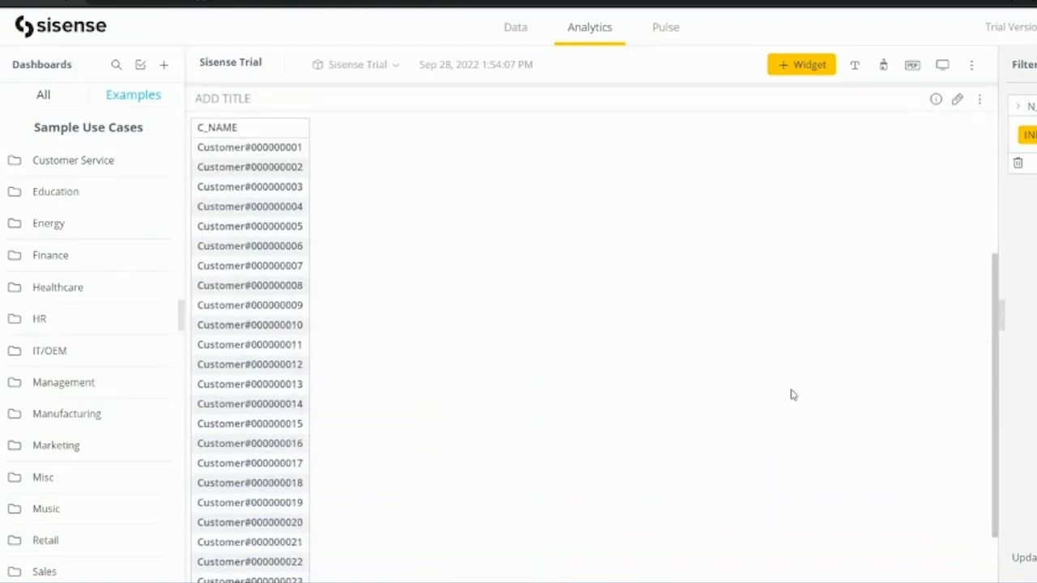
Reduce the text widget's height by pulling its bottom edge up.
{"action": "left_click", "coordinate": [739, 380]}
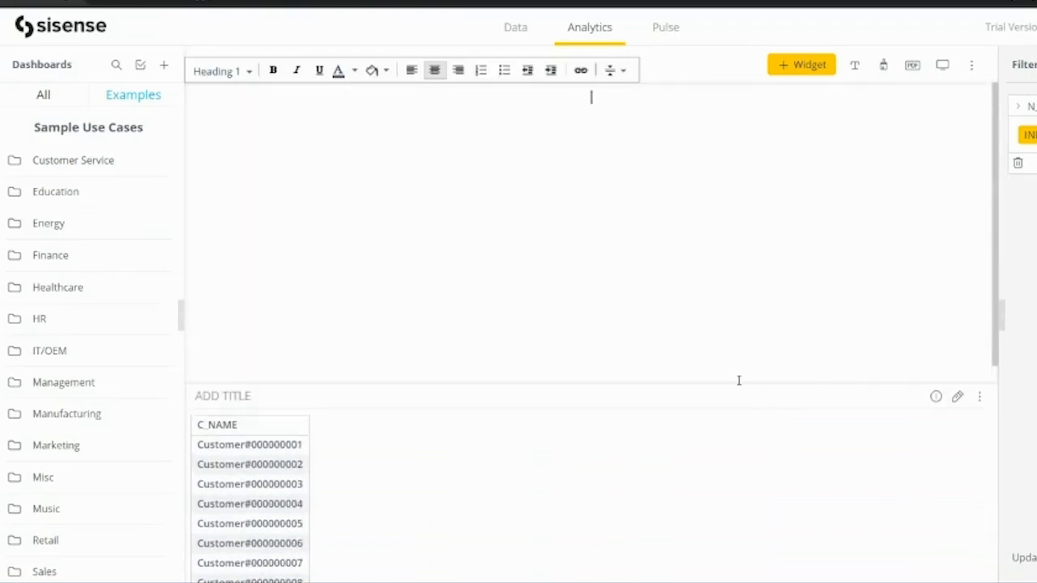
{"action": "left_click", "coordinate": [717, 478]}
{"action": "left_click_drag", "start_coordinate": [697, 382], "coordinate": [670, 125]}
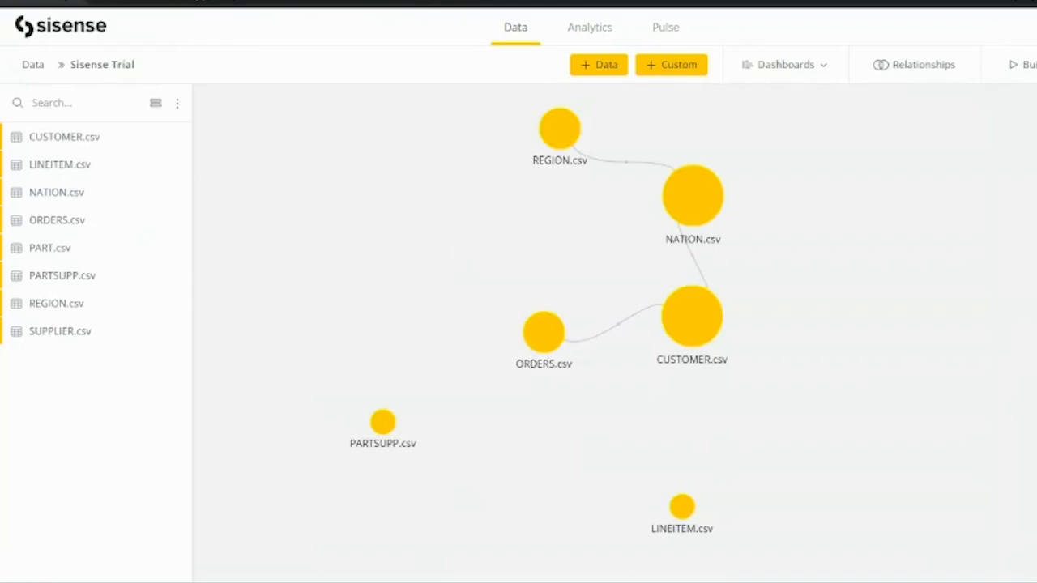
Launch Snipping Tool and snip the REGION, NATION, ORDERS and CUSTOMER data model diagram.
{"action": "key", "text": "super"}
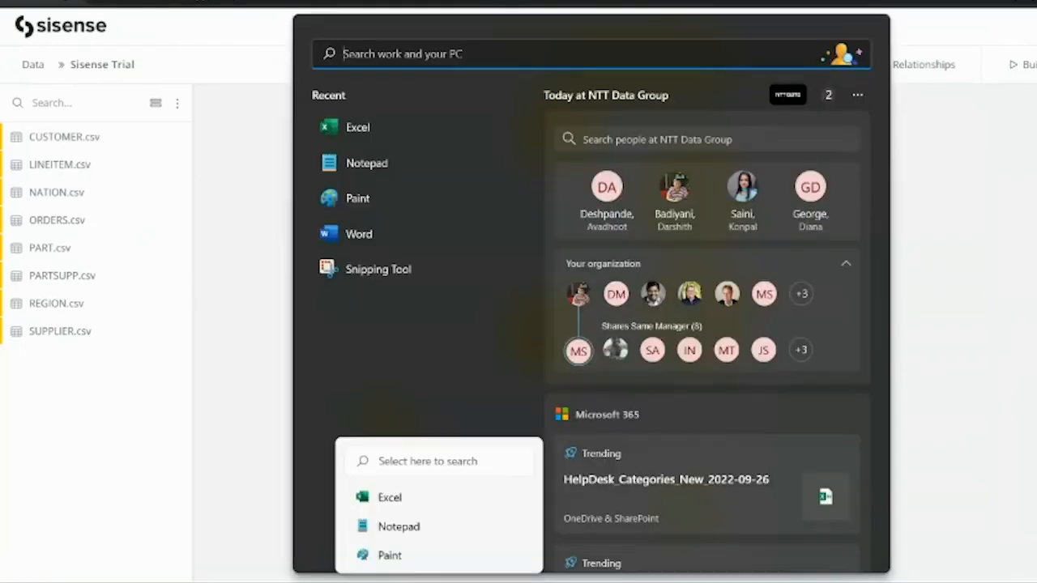
{"action": "type", "text": "snipping Tool"}
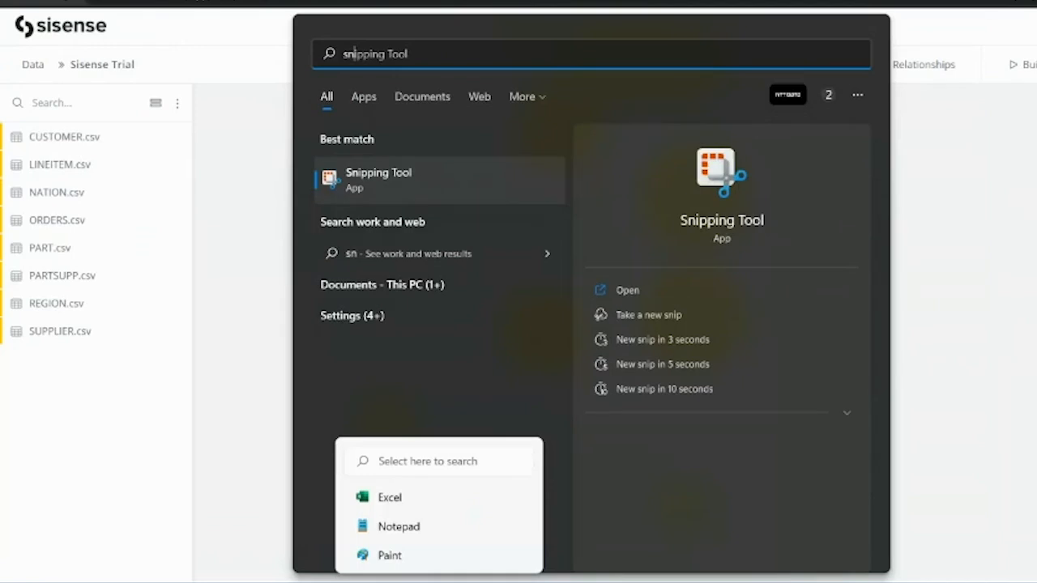
{"action": "left_click", "coordinate": [417, 193]}
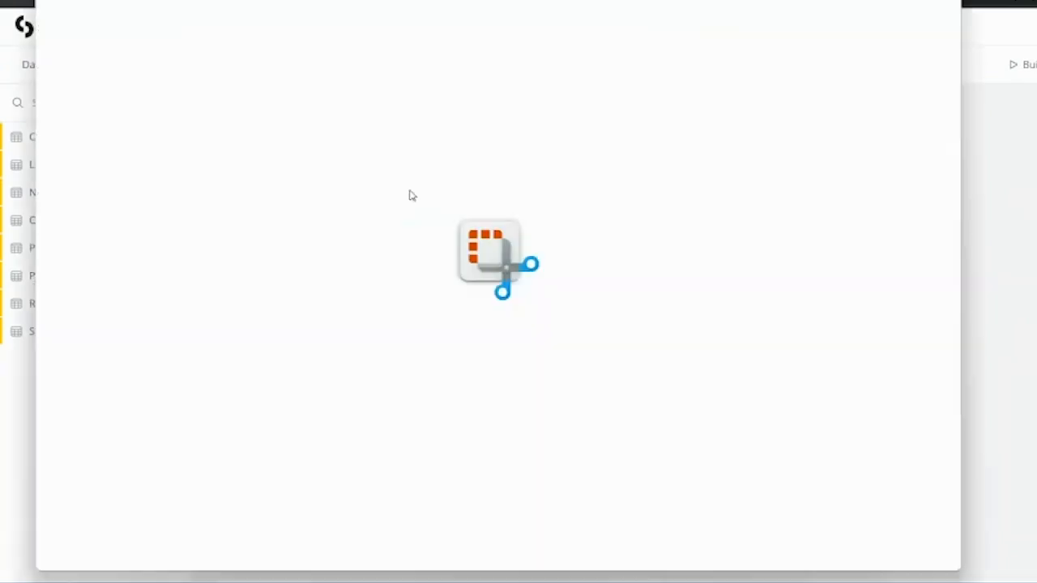
{"action": "key", "text": "ctrl+n"}
{"action": "left_click_drag", "start_coordinate": [422, 104], "coordinate": [965, 391]}
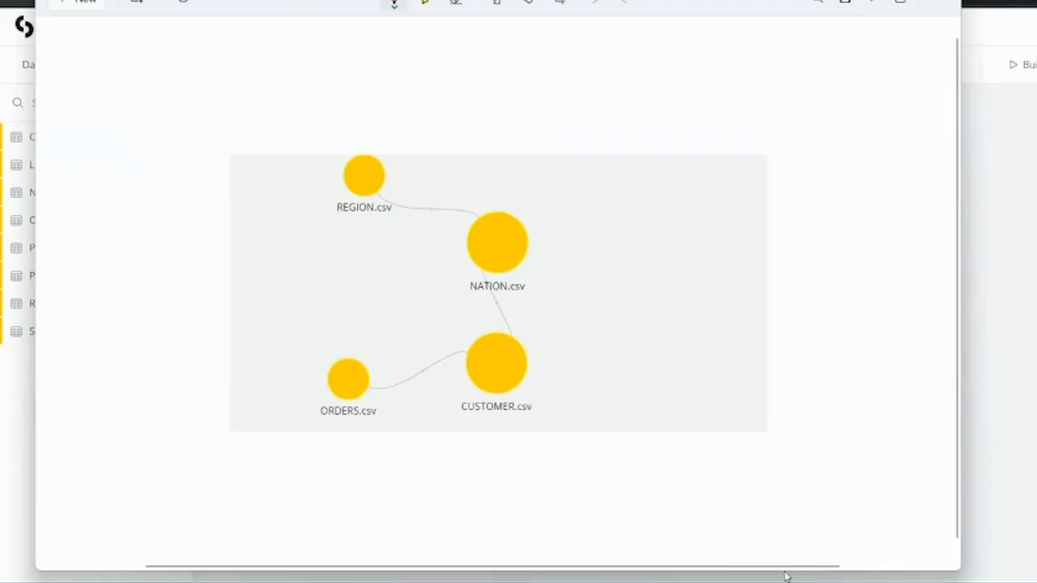
Return to the Sisense dashboard's text widget in Chrome.
{"action": "mouse_move", "coordinate": [693, 582]}
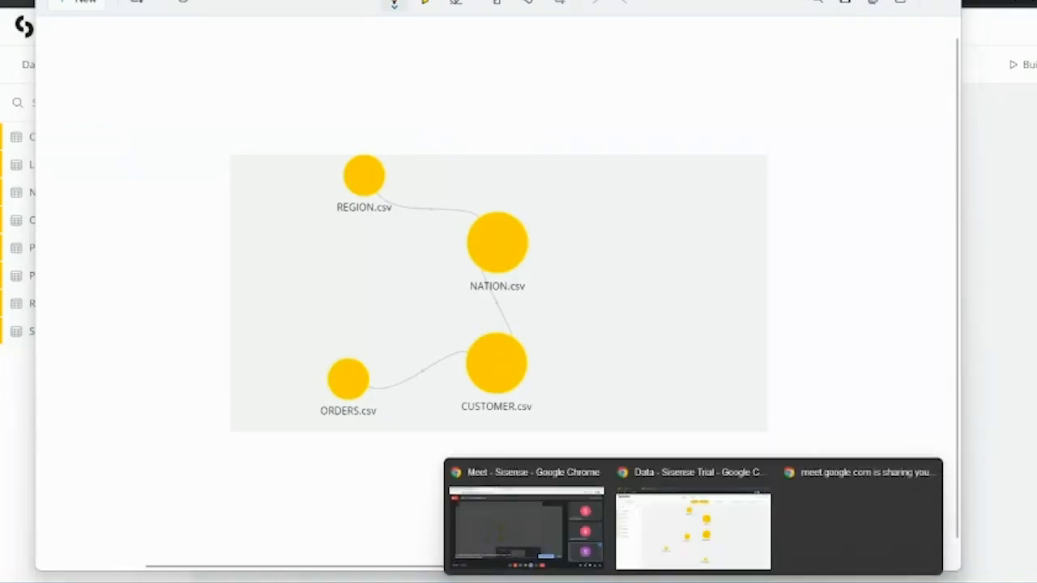
{"action": "left_click", "coordinate": [696, 532]}
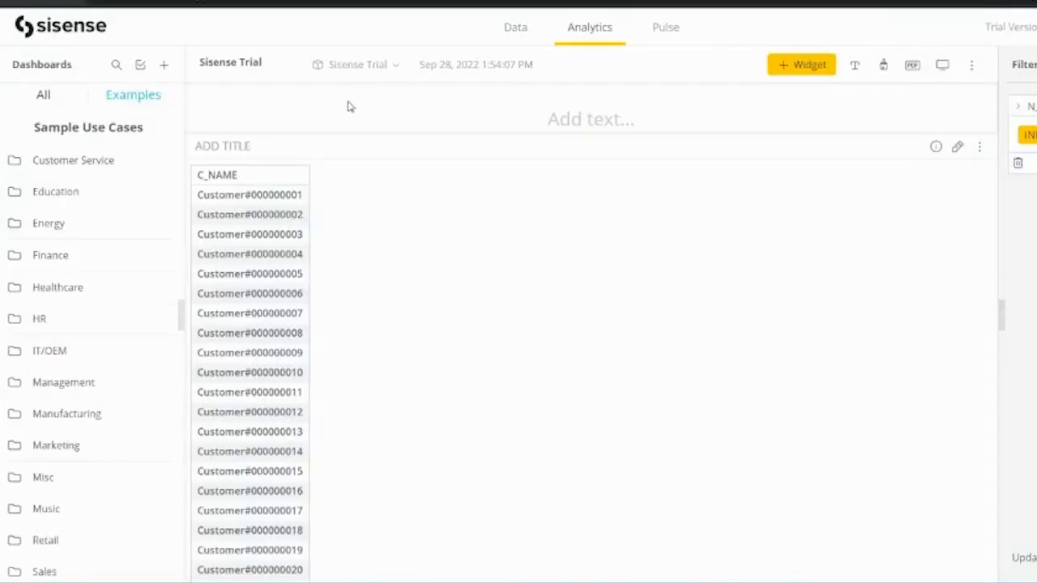
{"action": "left_click", "coordinate": [390, 98]}
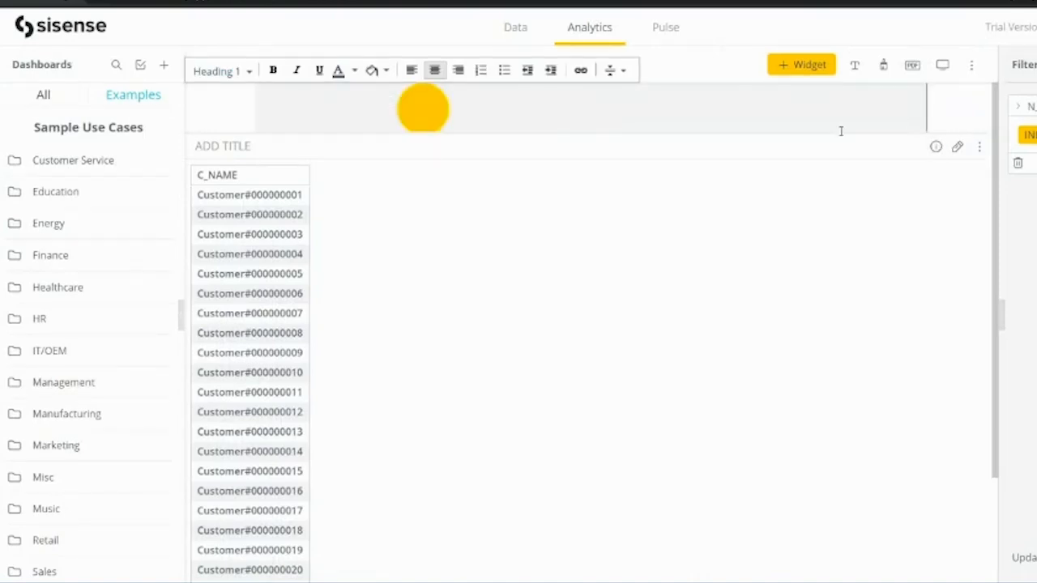
Enlarge the text widget so the REGION.csv and NATION.csv diagram shows above the table.
{"action": "left_click_drag", "start_coordinate": [796, 132], "coordinate": [803, 280]}
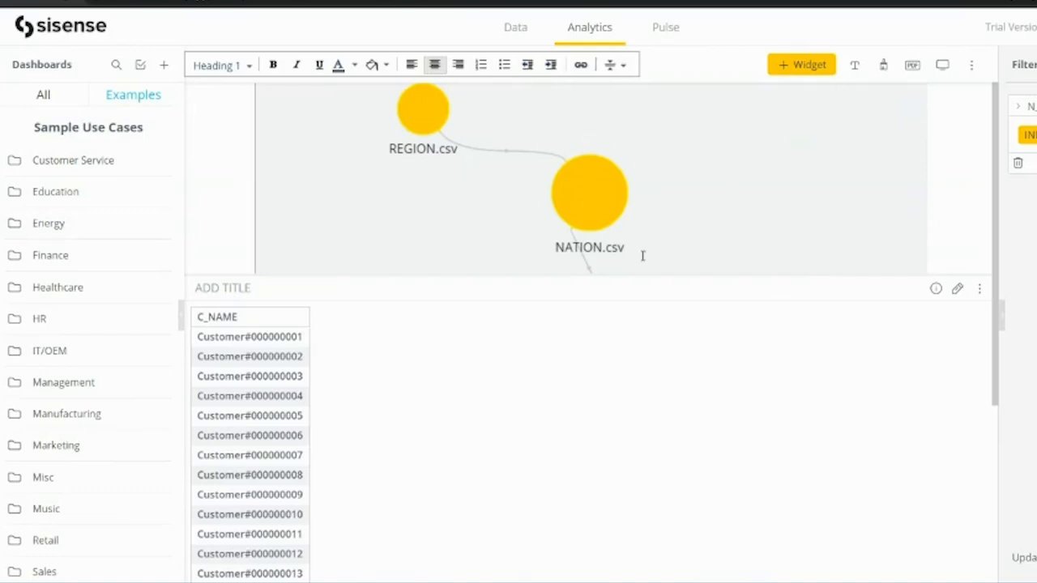
{"action": "scroll", "coordinate": [562, 410], "scroll_direction": "down", "scroll_amount": 4}
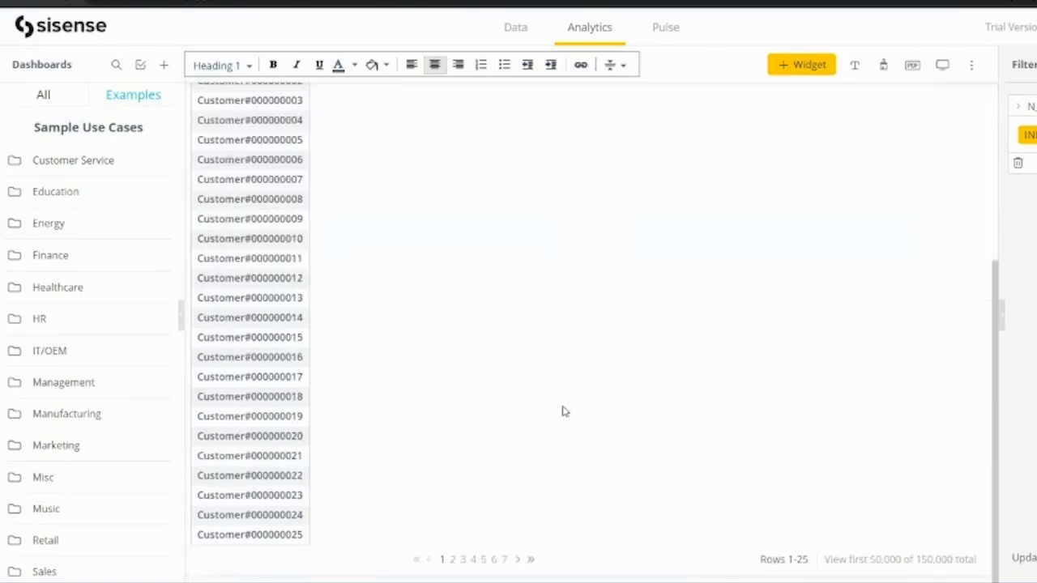
{"action": "scroll", "coordinate": [565, 412], "scroll_direction": "up", "scroll_amount": 4}
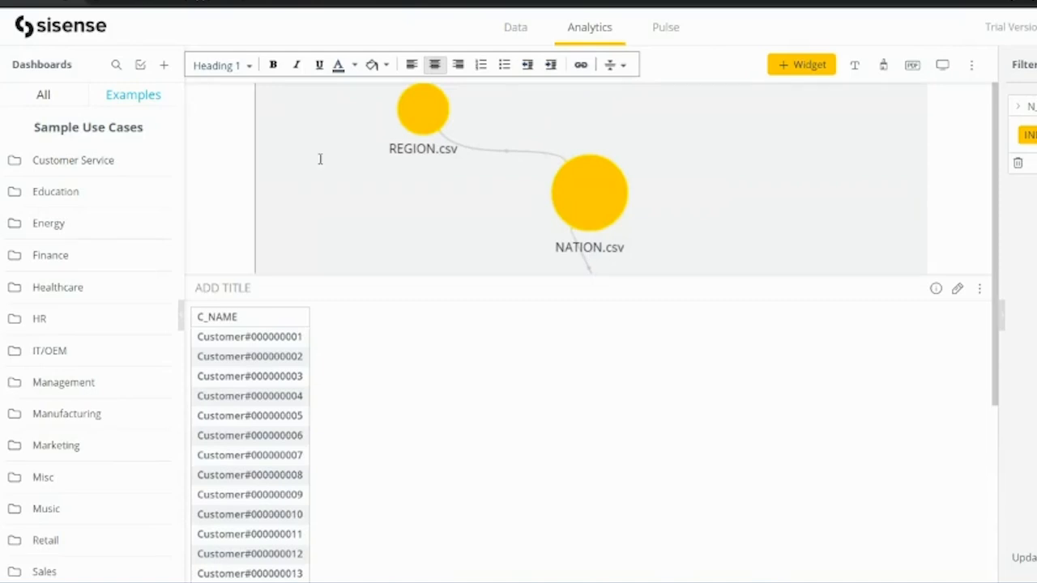
Visit the Pulse page and come back to the Analytics home.
{"action": "left_click", "coordinate": [665, 30]}
{"action": "left_click", "coordinate": [590, 30]}
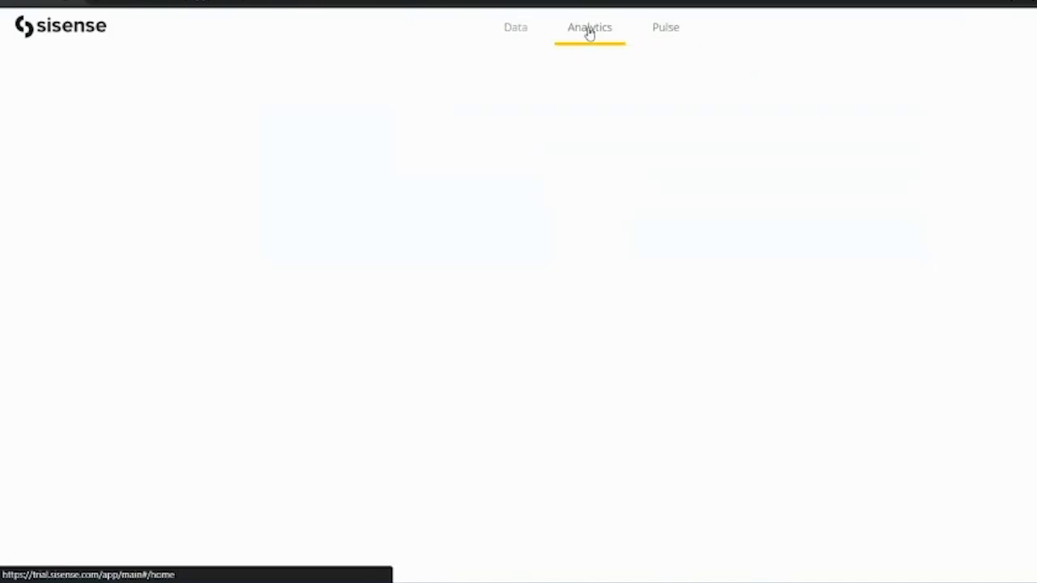
{"action": "left_click", "coordinate": [666, 31]}
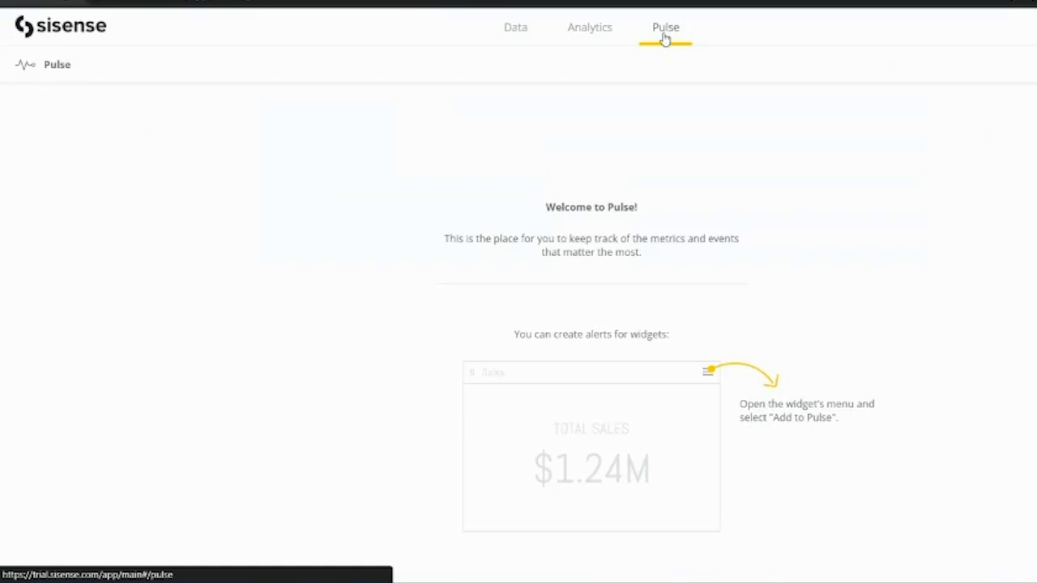
{"action": "left_click", "coordinate": [596, 30]}
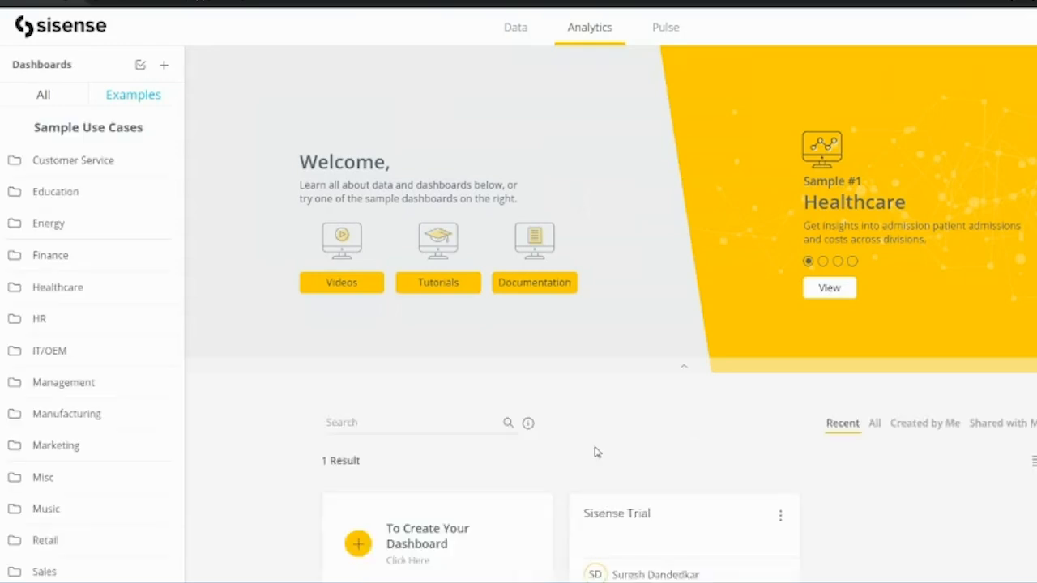
Reopen the Sisense Trial dashboard from the Analytics home.
{"action": "scroll", "coordinate": [596, 452], "scroll_direction": "down", "scroll_amount": 1}
{"action": "mouse_move", "coordinate": [639, 515]}
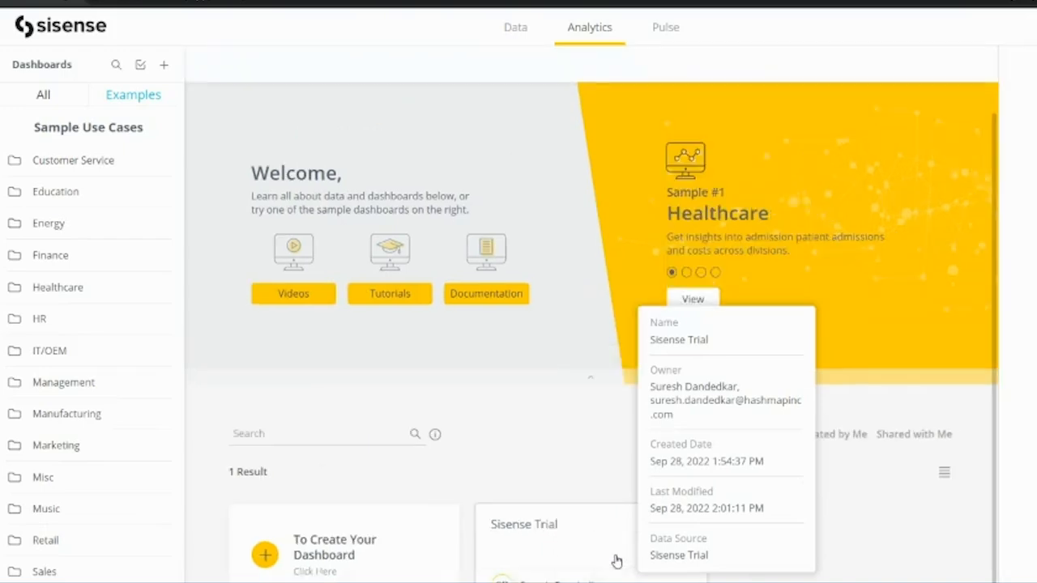
{"action": "left_click", "coordinate": [551, 519]}
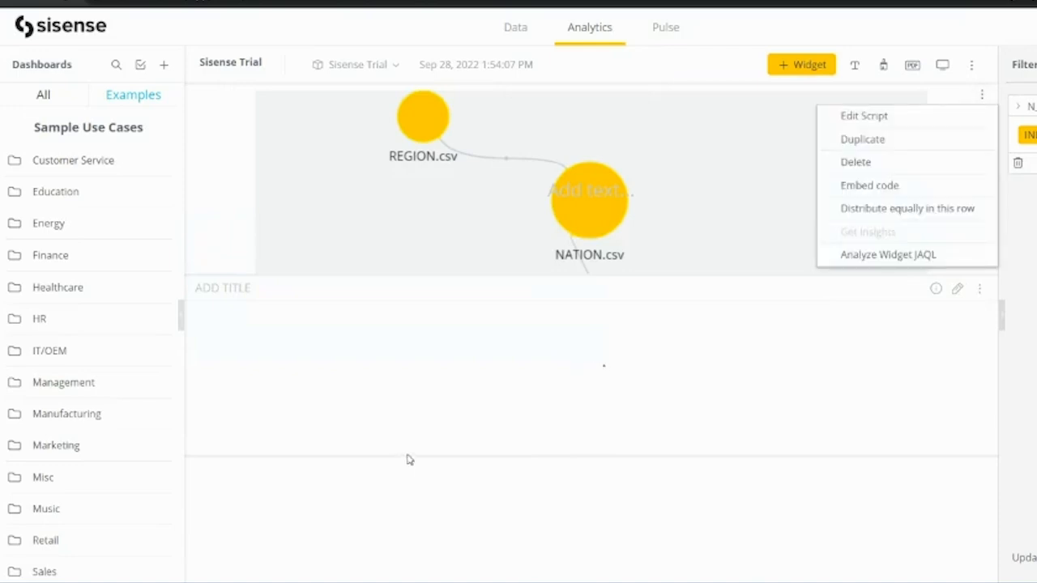
Delete the image text widget and the dashboard filter, then switch to Pulse.
{"action": "left_click", "coordinate": [875, 308]}
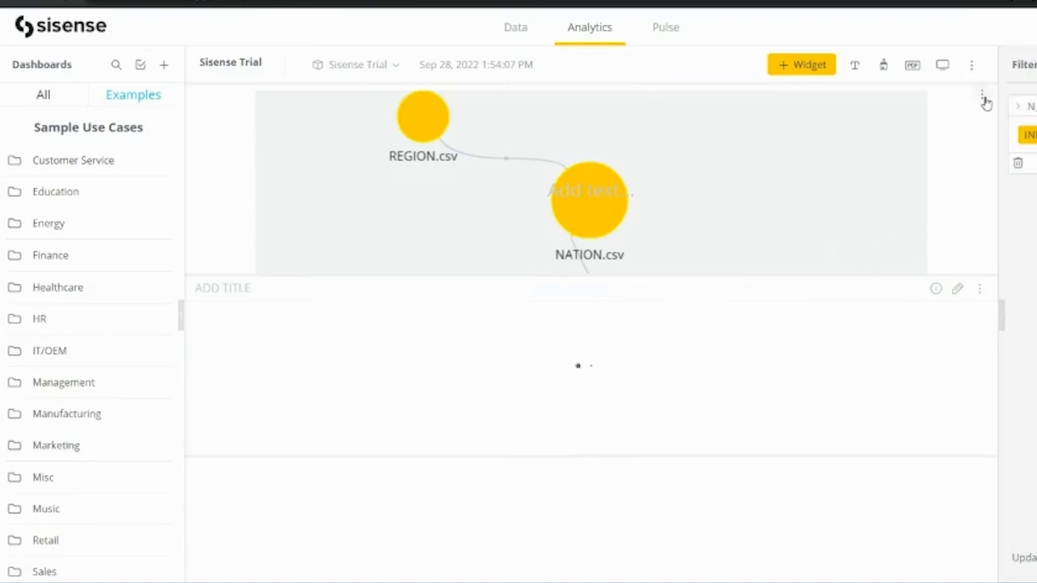
{"action": "left_click", "coordinate": [983, 96]}
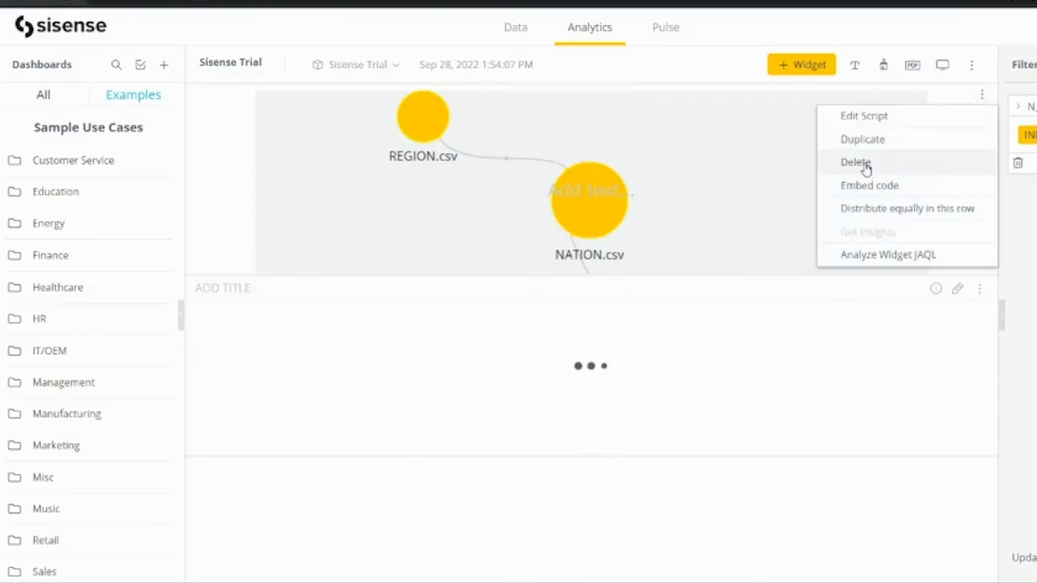
{"action": "left_click", "coordinate": [865, 165]}
{"action": "left_click", "coordinate": [967, 164]}
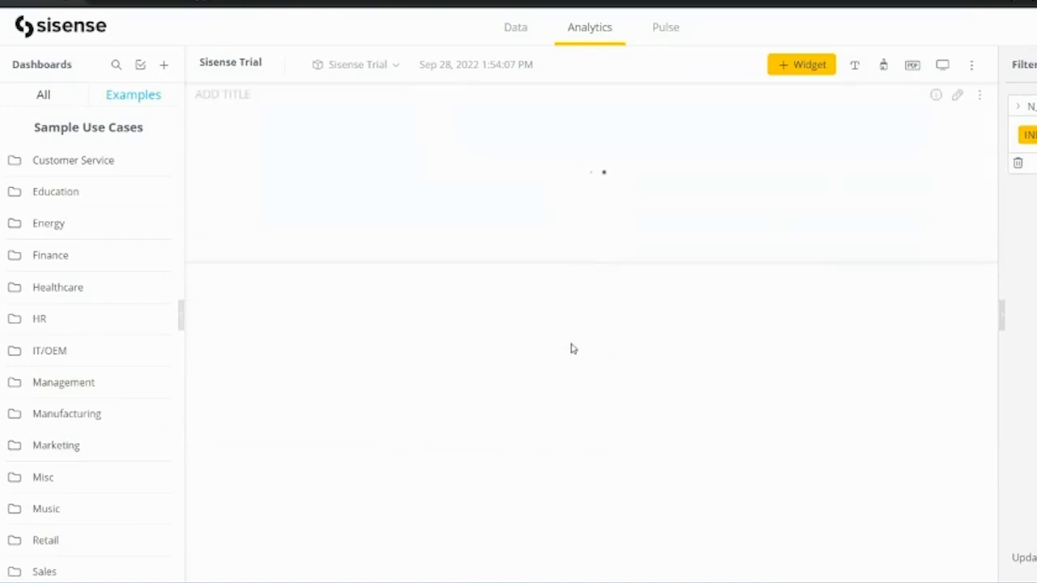
{"action": "left_click", "coordinate": [1018, 164]}
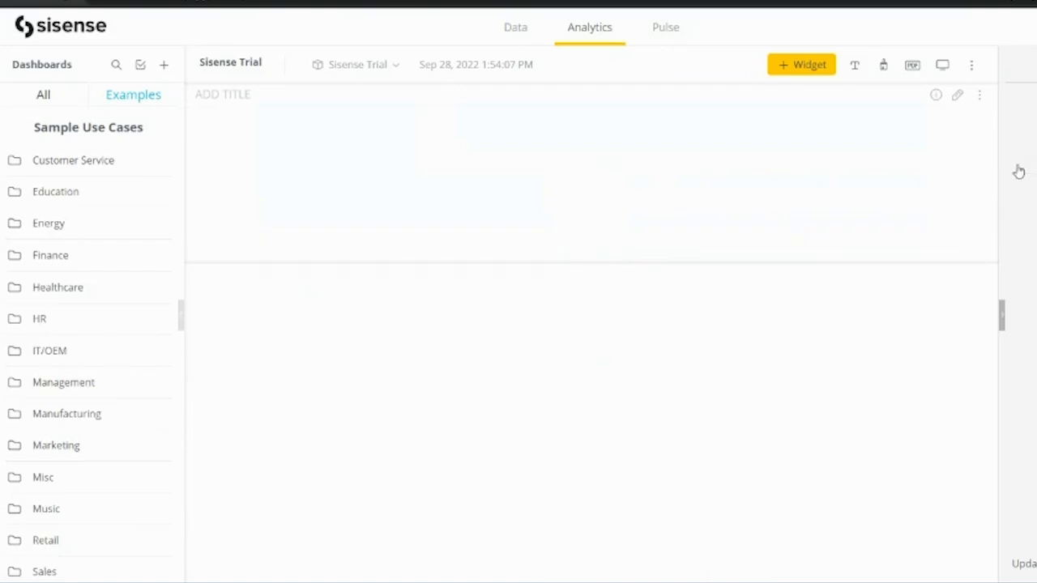
{"action": "left_click", "coordinate": [665, 27]}
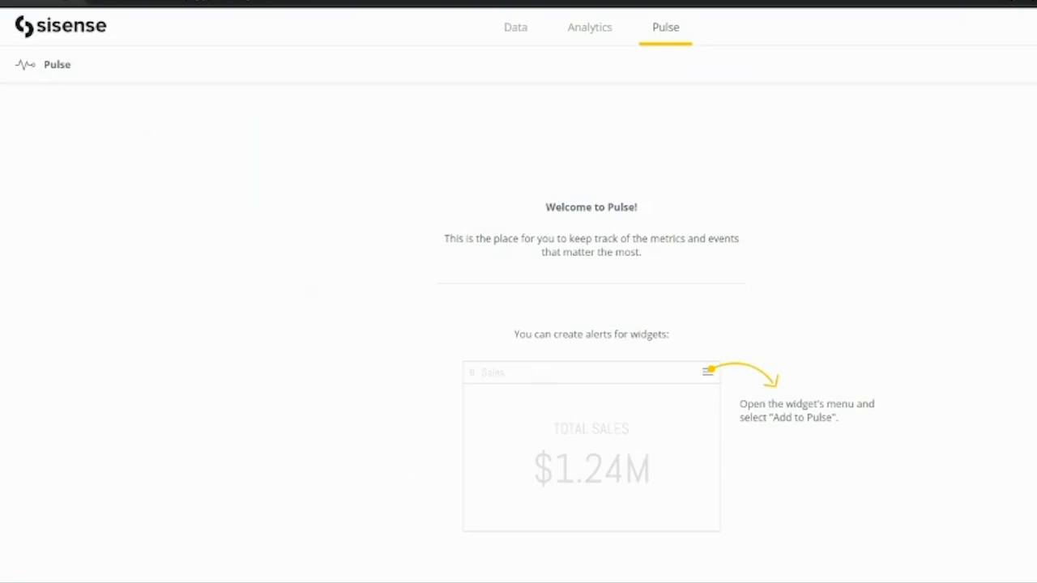
Return to the Analytics home and reopen the Sisense Trial dashboard.
{"action": "left_click", "coordinate": [606, 34]}
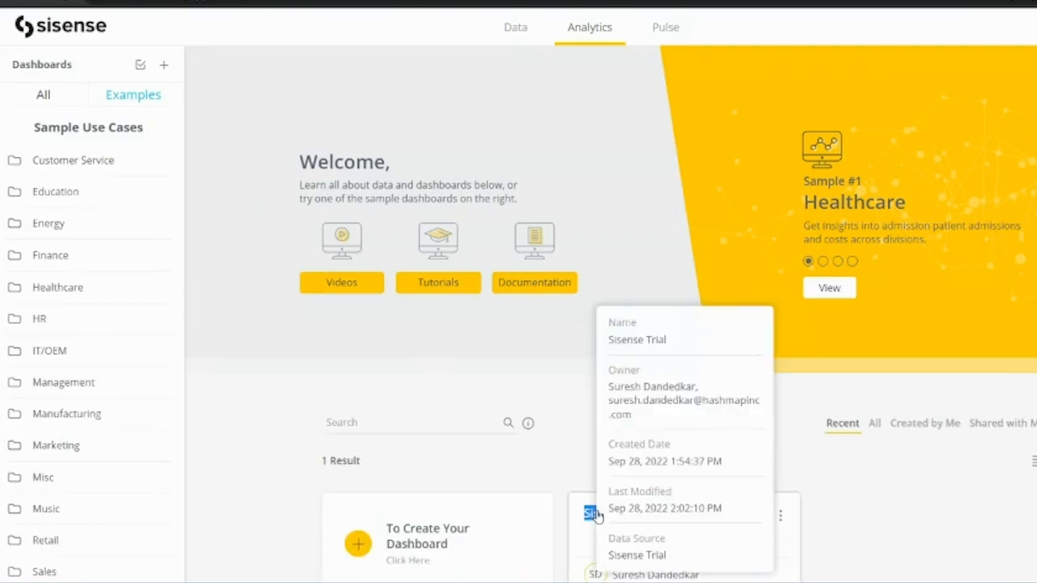
{"action": "double_click", "coordinate": [597, 517]}
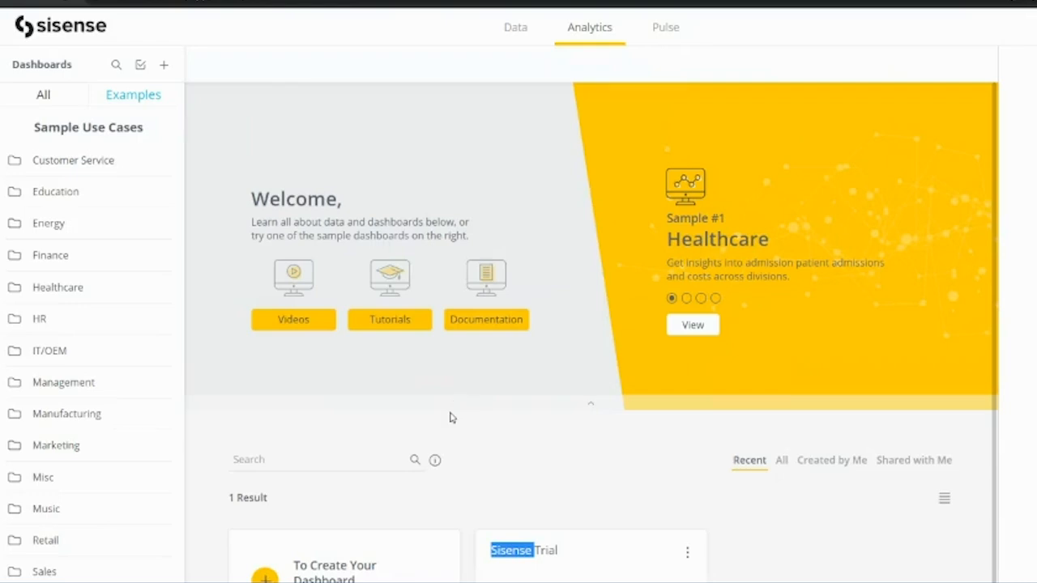
{"action": "scroll", "coordinate": [451, 418], "scroll_direction": "down", "scroll_amount": 1}
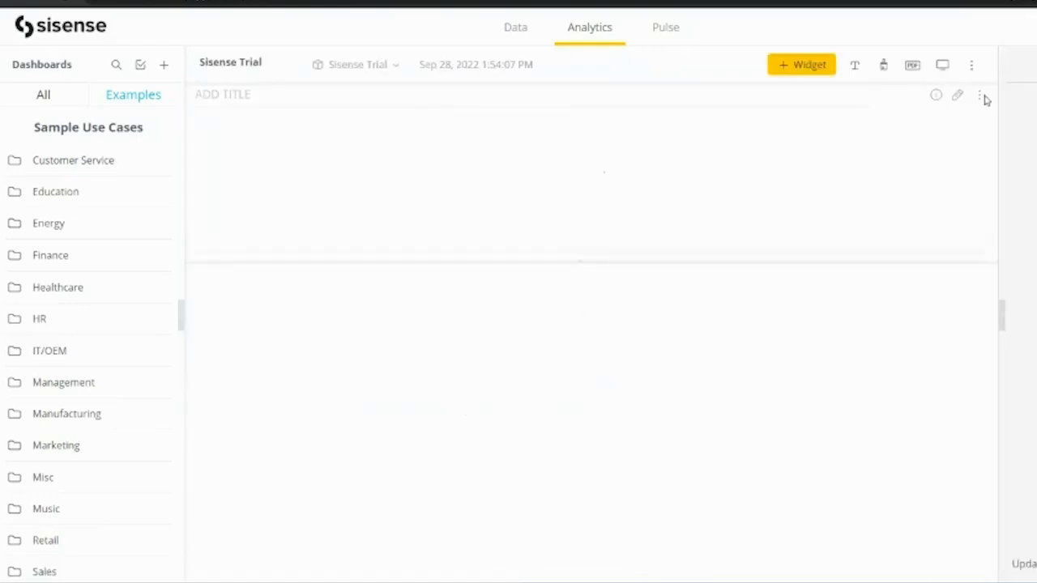
Open and dismiss the dashboard menu, then cancel a new widget, leaving the dashboard unchanged.
{"action": "left_click", "coordinate": [973, 67]}
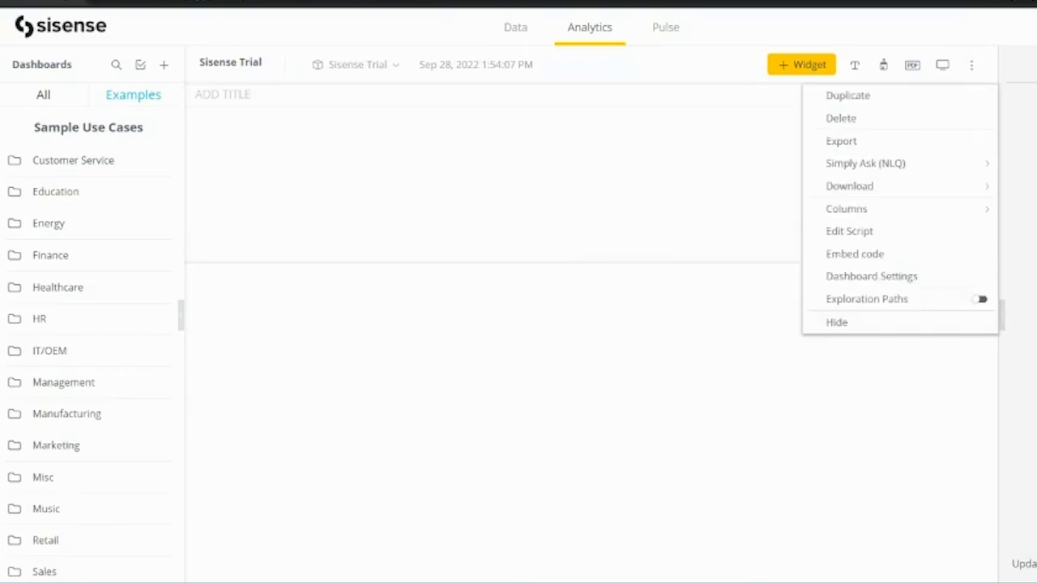
{"action": "key", "text": "Escape"}
{"action": "left_click", "coordinate": [807, 68]}
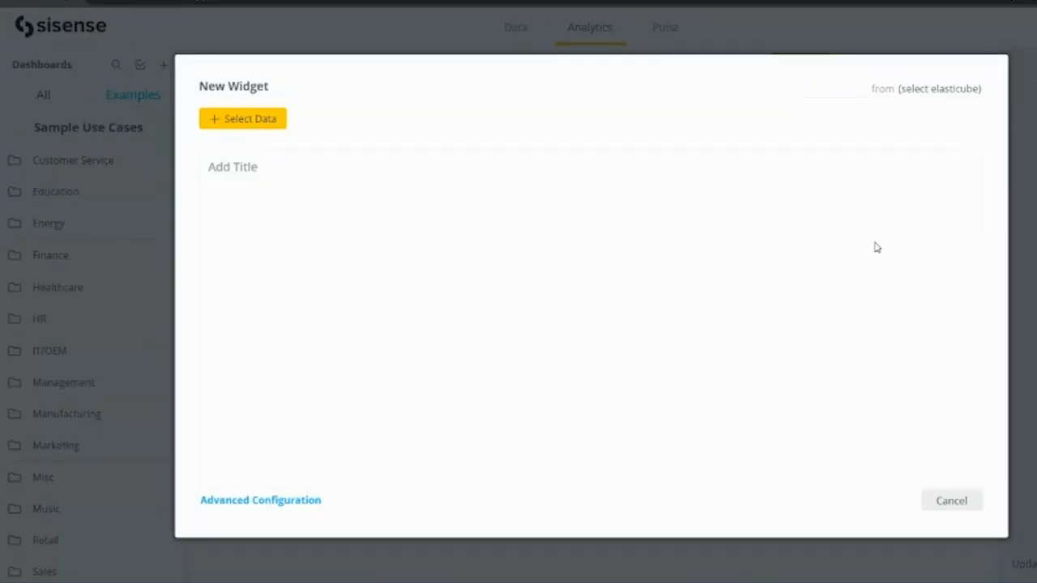
{"action": "left_click", "coordinate": [949, 499]}
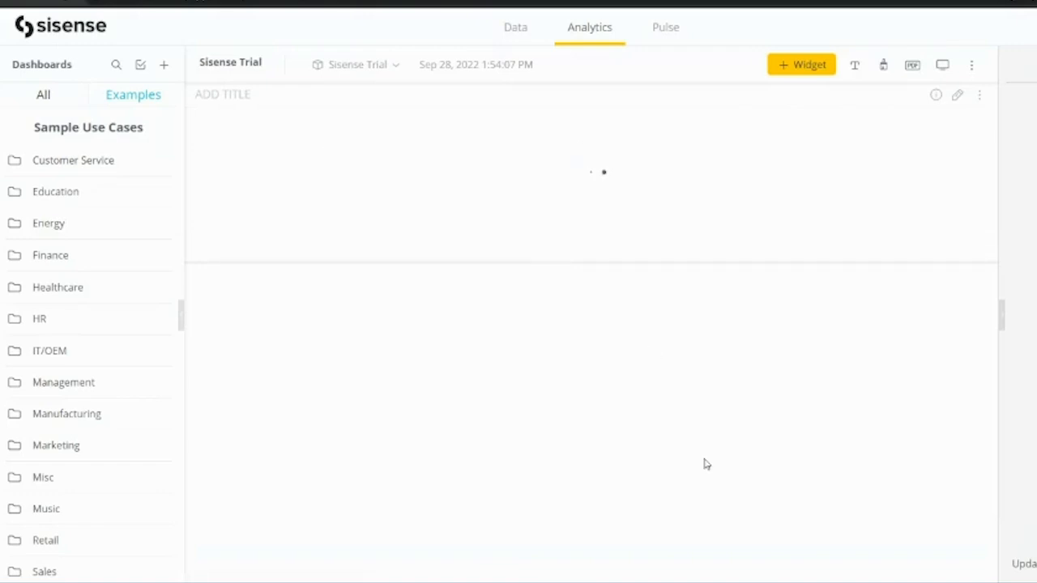
Switch to the Google Meet call and show its additional call options.
{"action": "mouse_move", "coordinate": [725, 582]}
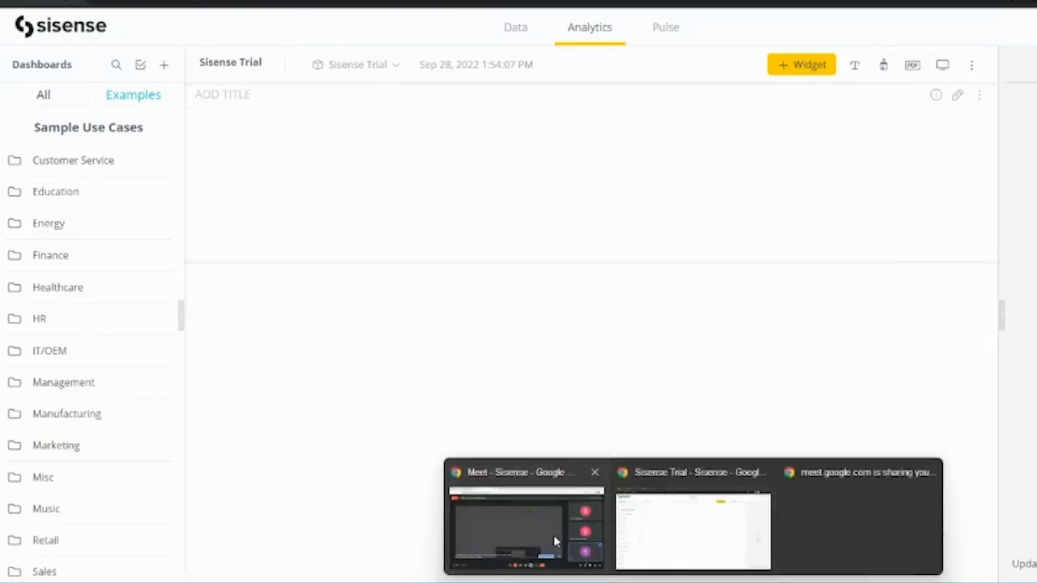
{"action": "left_click", "coordinate": [553, 535]}
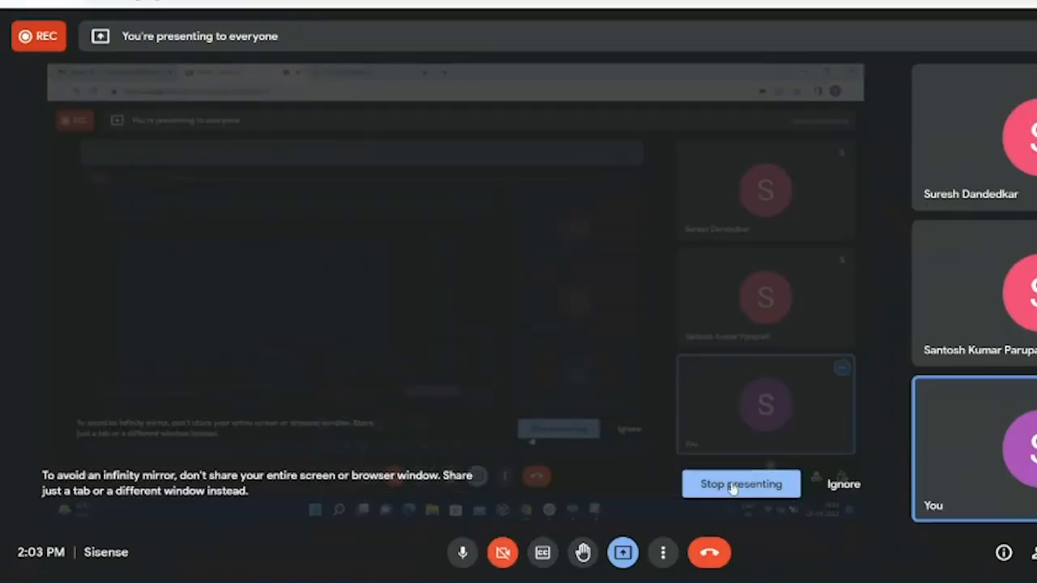
{"action": "left_click", "coordinate": [664, 553]}
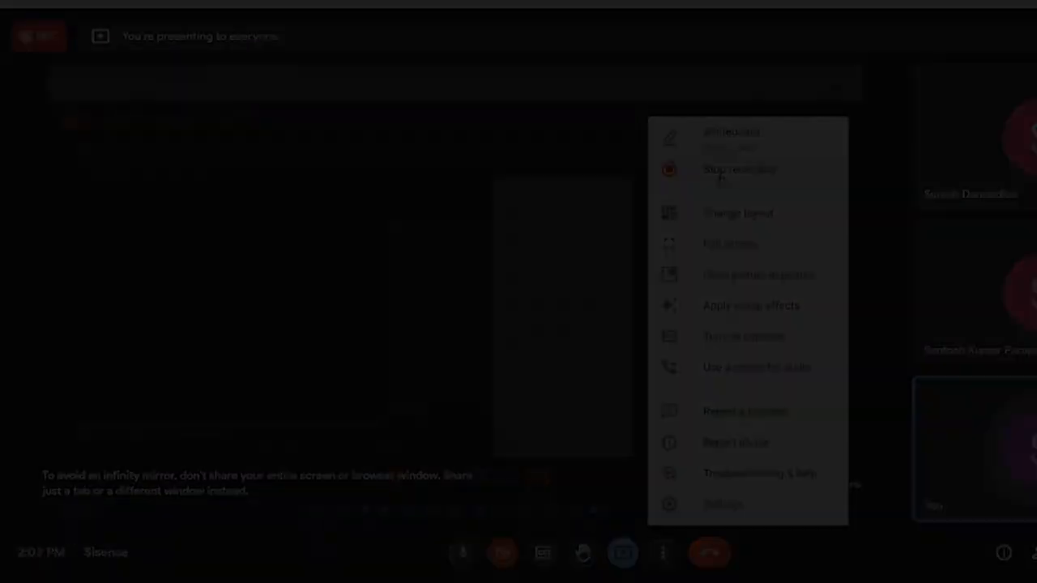